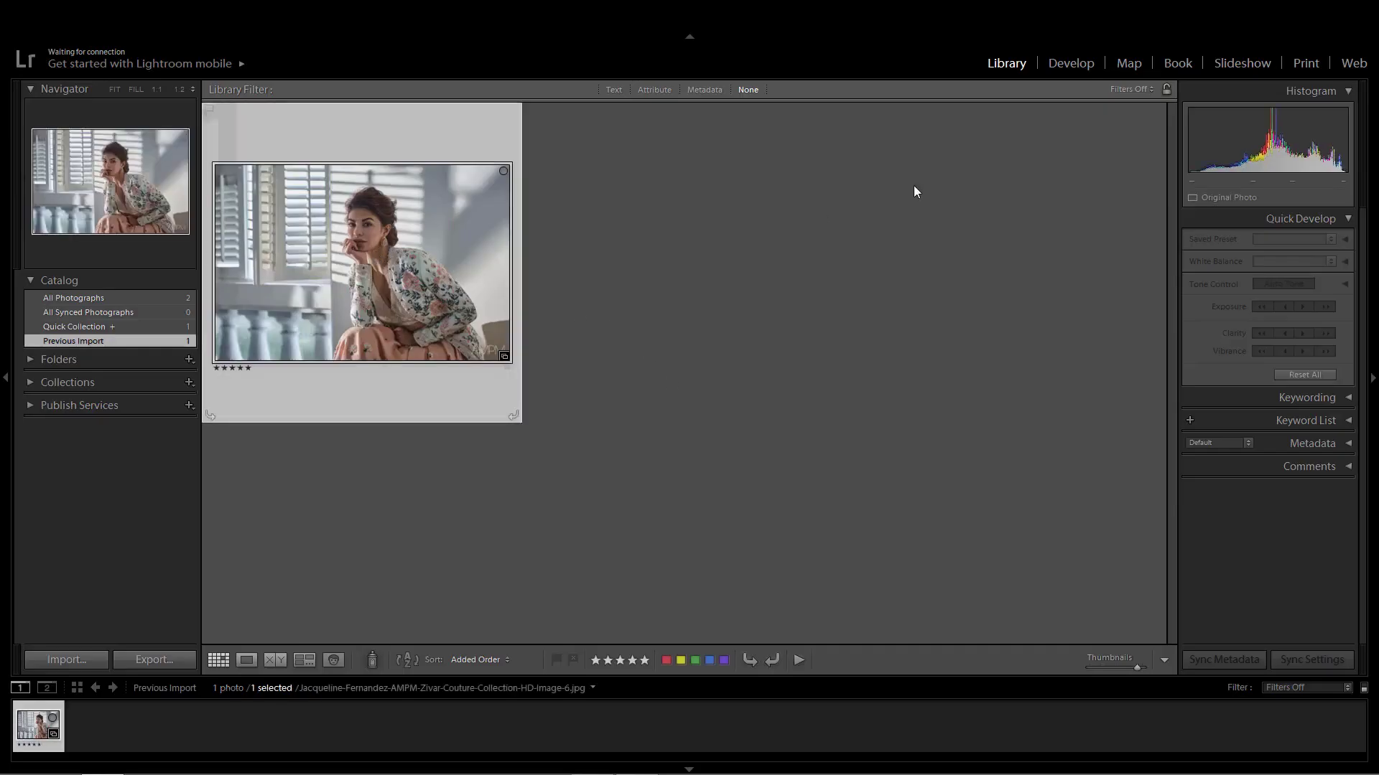
- Open the portrait in Develop with the filmstrip and left panels hidden
{"action": "left_click", "coordinate": [1071, 64]}
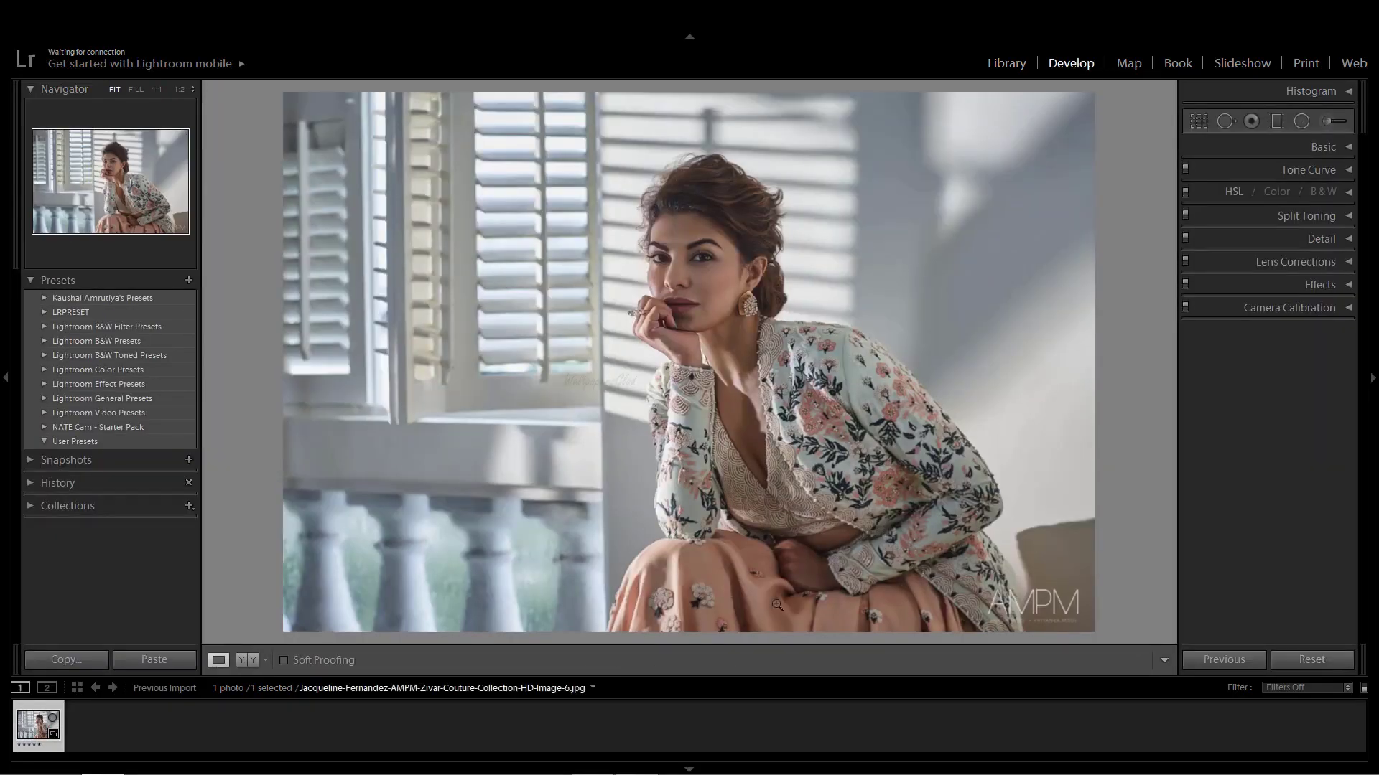
{"action": "left_click", "coordinate": [689, 767]}
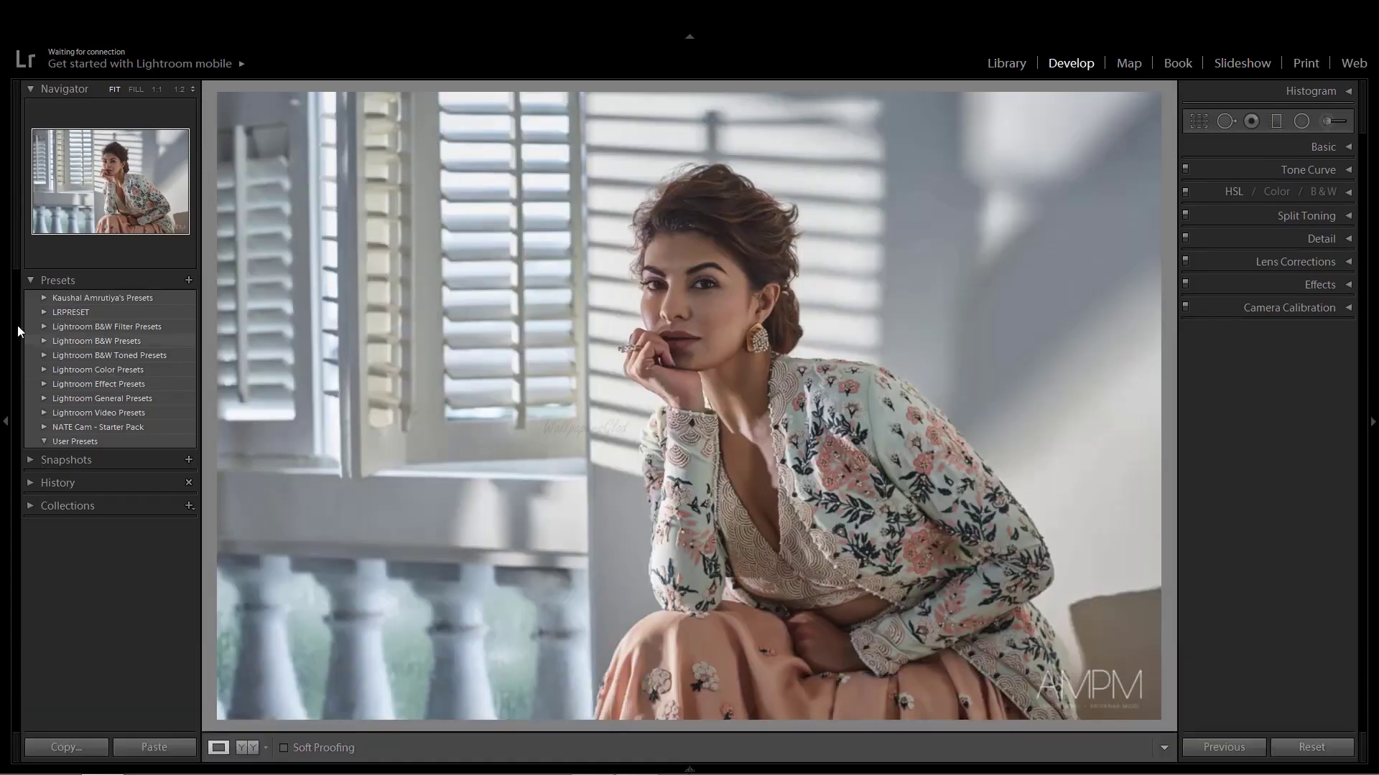
{"action": "left_click", "coordinate": [8, 418]}
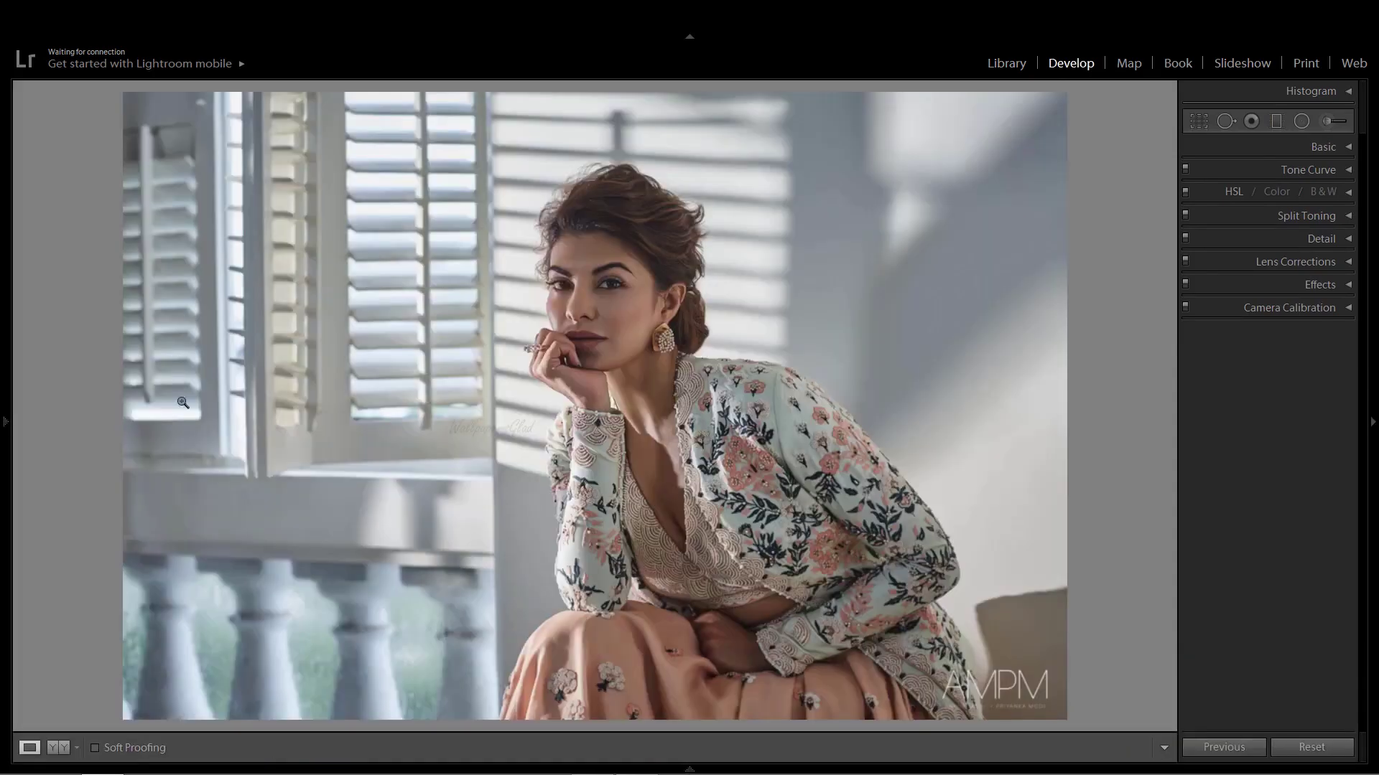
- Set Basic tone: Exposure +0.48, Contrast +81, Highlights -52, Shadows +81, Whites -38, Blacks -76
{"action": "left_click", "coordinate": [1283, 147]}
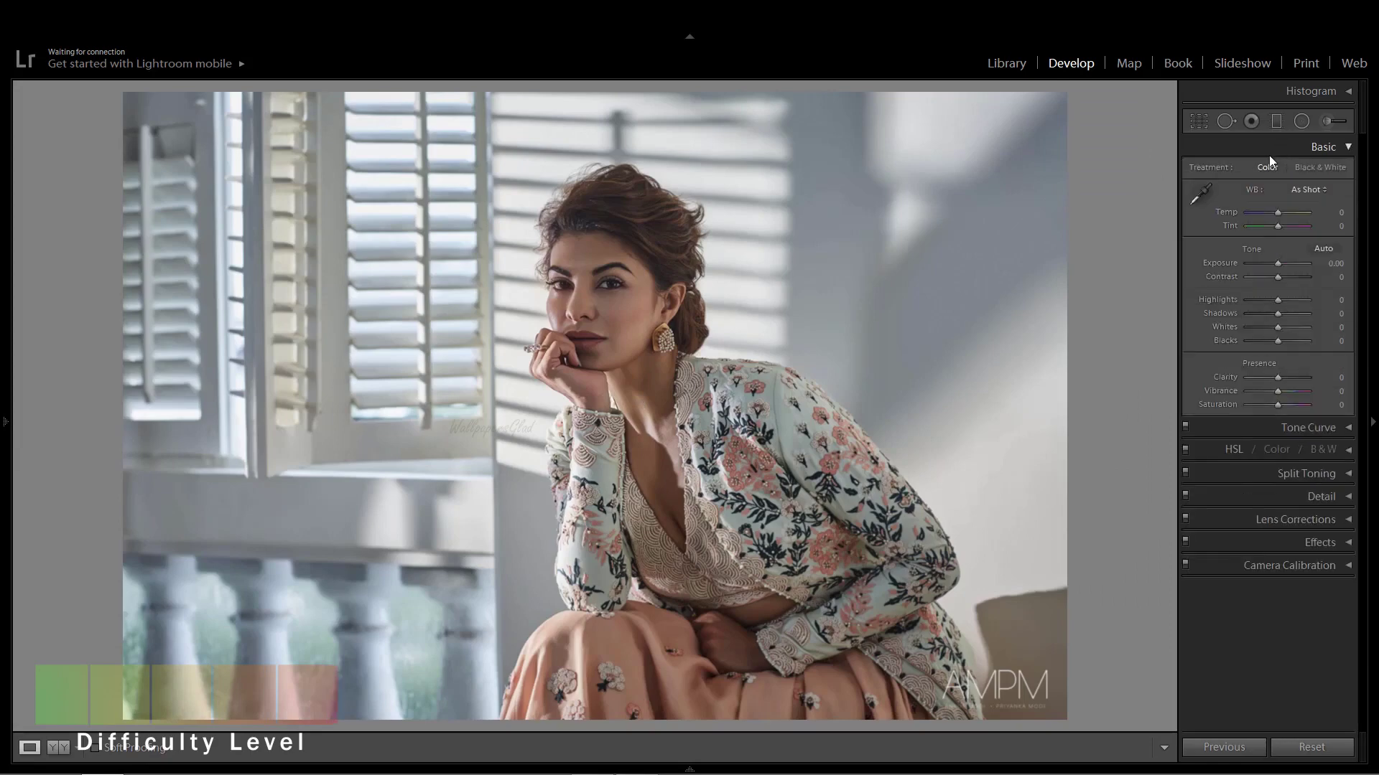
{"action": "left_click_drag", "start_coordinate": [1278, 265], "coordinate": [1301, 277]}
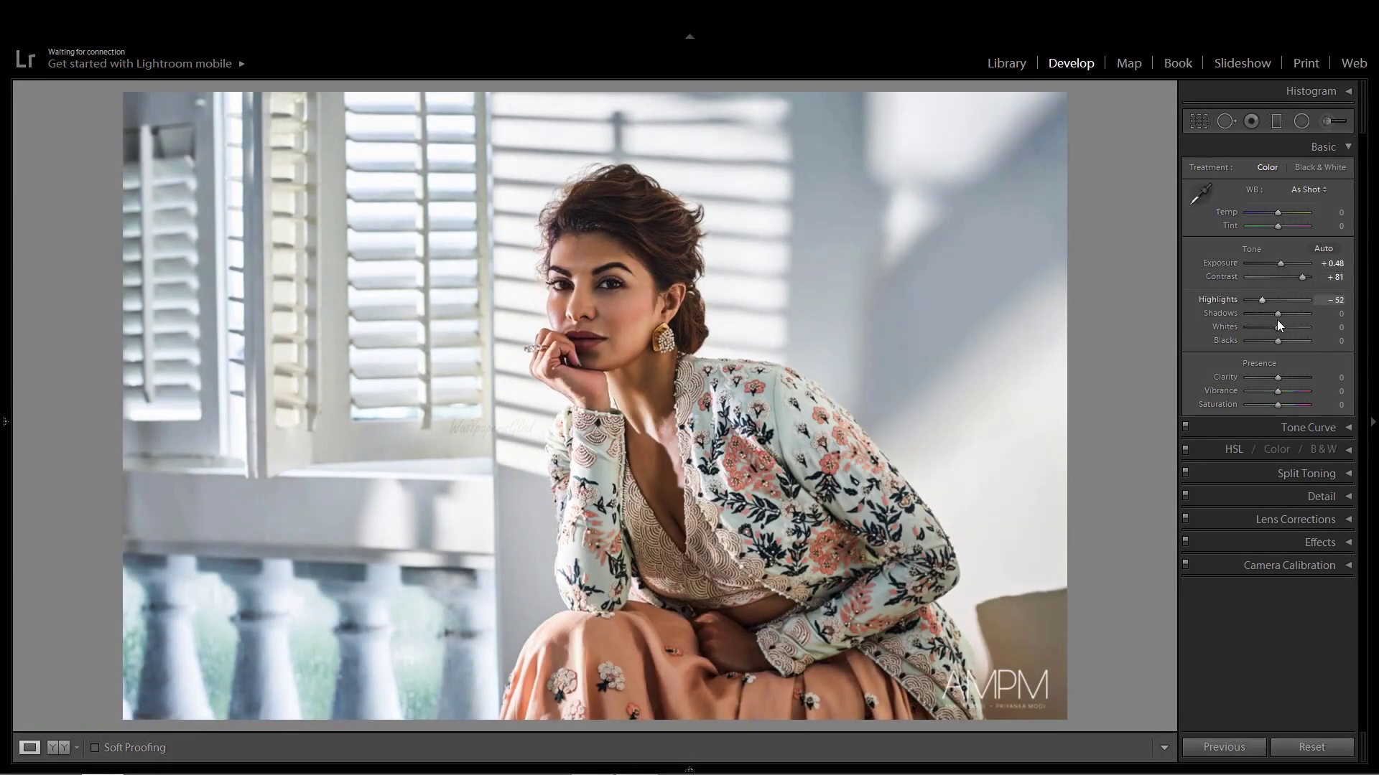
{"action": "mouse_move", "coordinate": [1276, 313]}
{"action": "left_mouse_down"}
{"action": "mouse_move", "coordinate": [1301, 311]}
{"action": "mouse_move", "coordinate": [1258, 340]}
{"action": "left_mouse_up"}
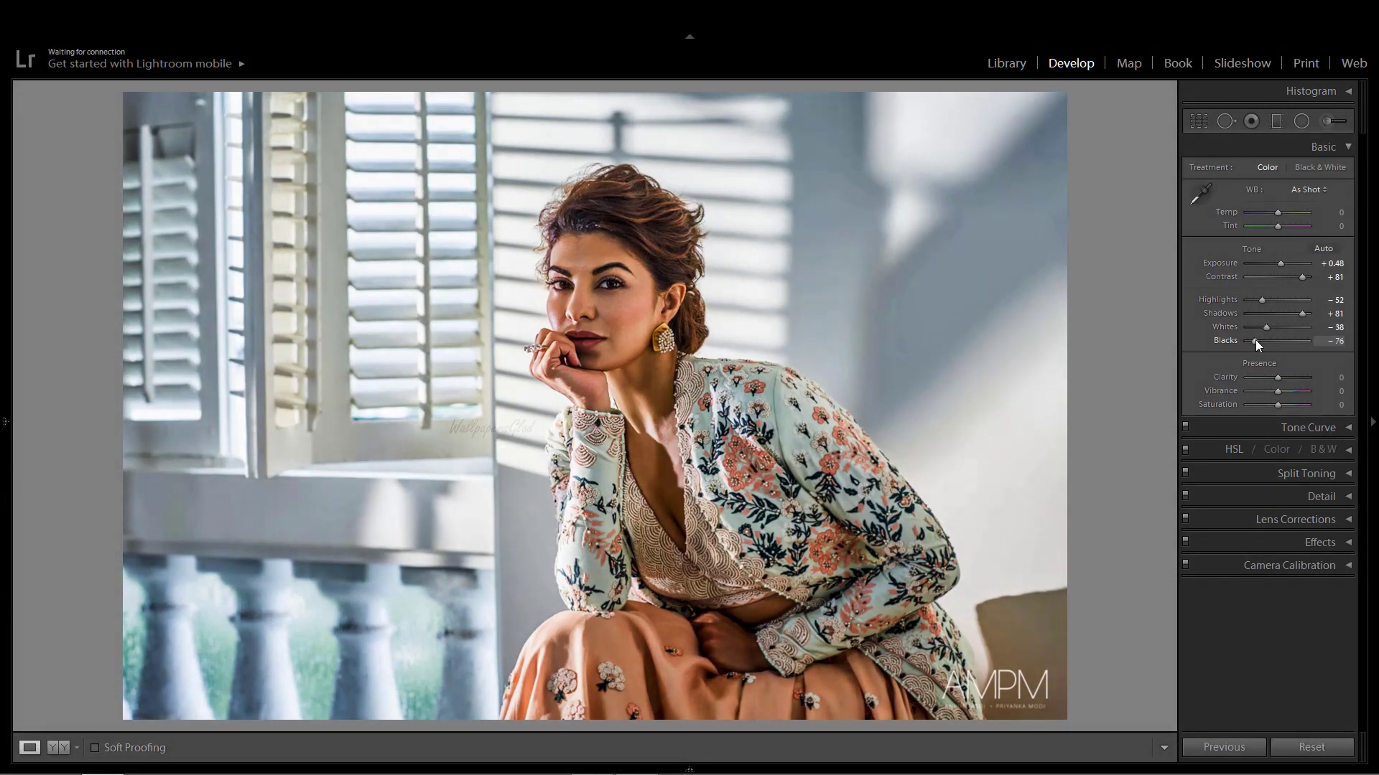
- Shape a faded RGB S-curve with lifted blacks and dimmed whites; set Shadows +67, Blacks -67
{"action": "left_click", "coordinate": [1263, 429]}
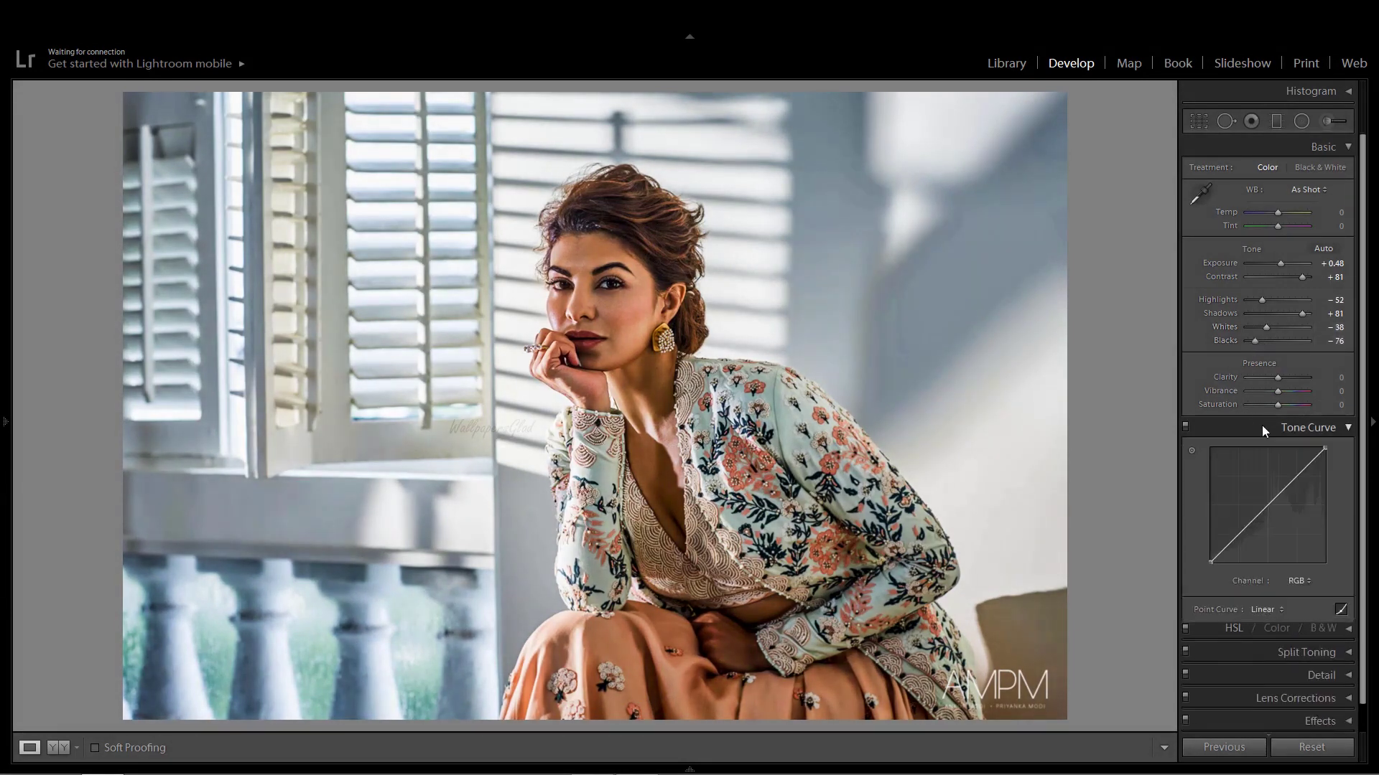
{"action": "left_click", "coordinate": [1238, 532]}
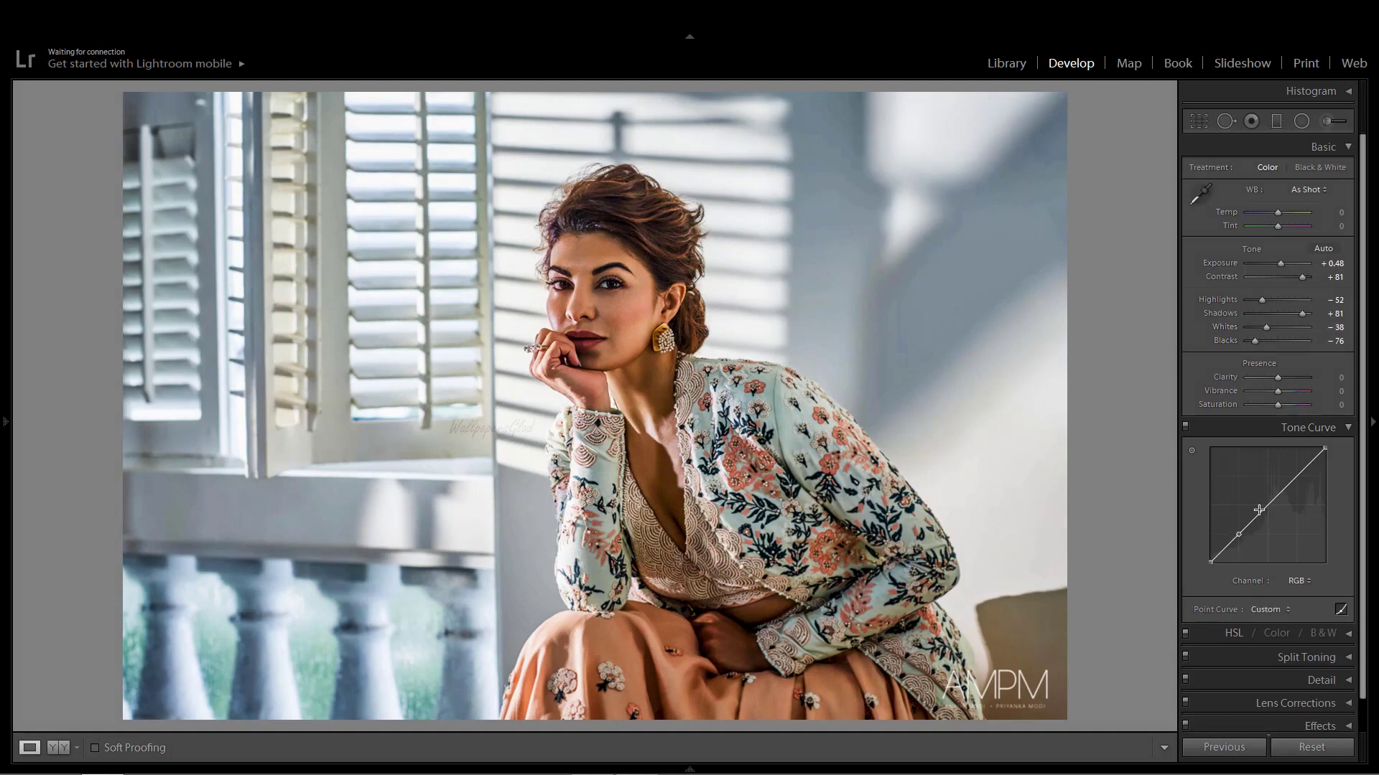
{"action": "left_click", "coordinate": [1267, 505]}
{"action": "left_click_drag", "start_coordinate": [1211, 562], "coordinate": [1210, 549]}
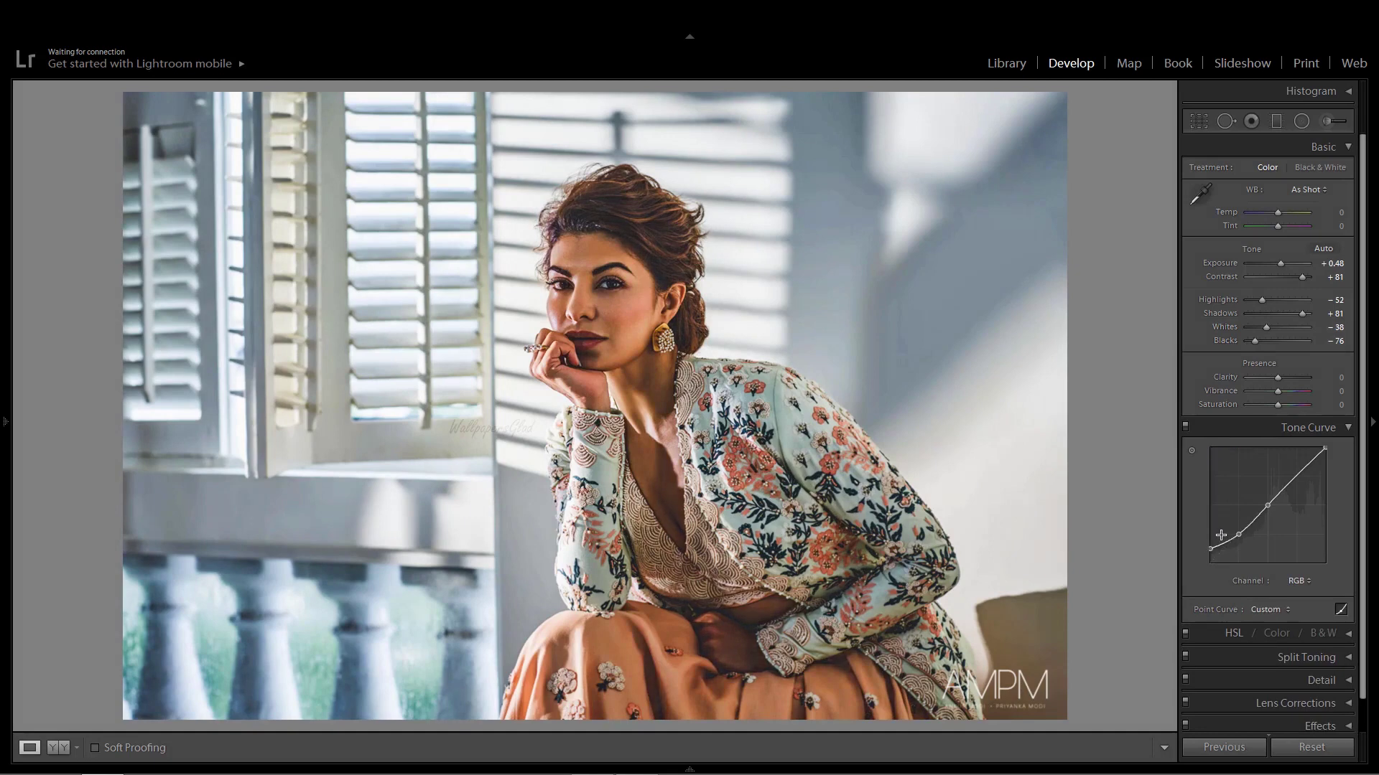
{"action": "left_click_drag", "start_coordinate": [1239, 534], "coordinate": [1267, 500]}
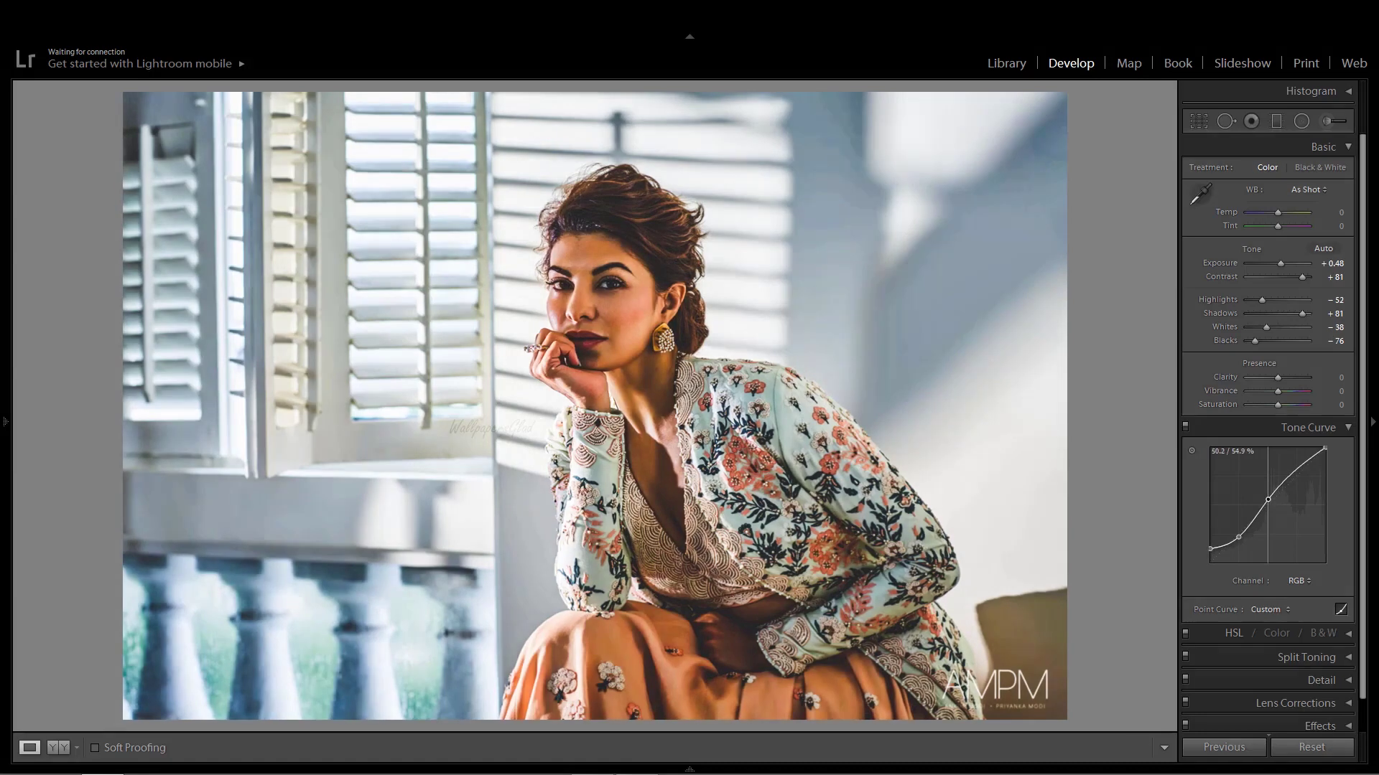
{"action": "left_click_drag", "start_coordinate": [1309, 457], "coordinate": [1305, 460]}
{"action": "left_click_drag", "start_coordinate": [1325, 449], "coordinate": [1324, 453]}
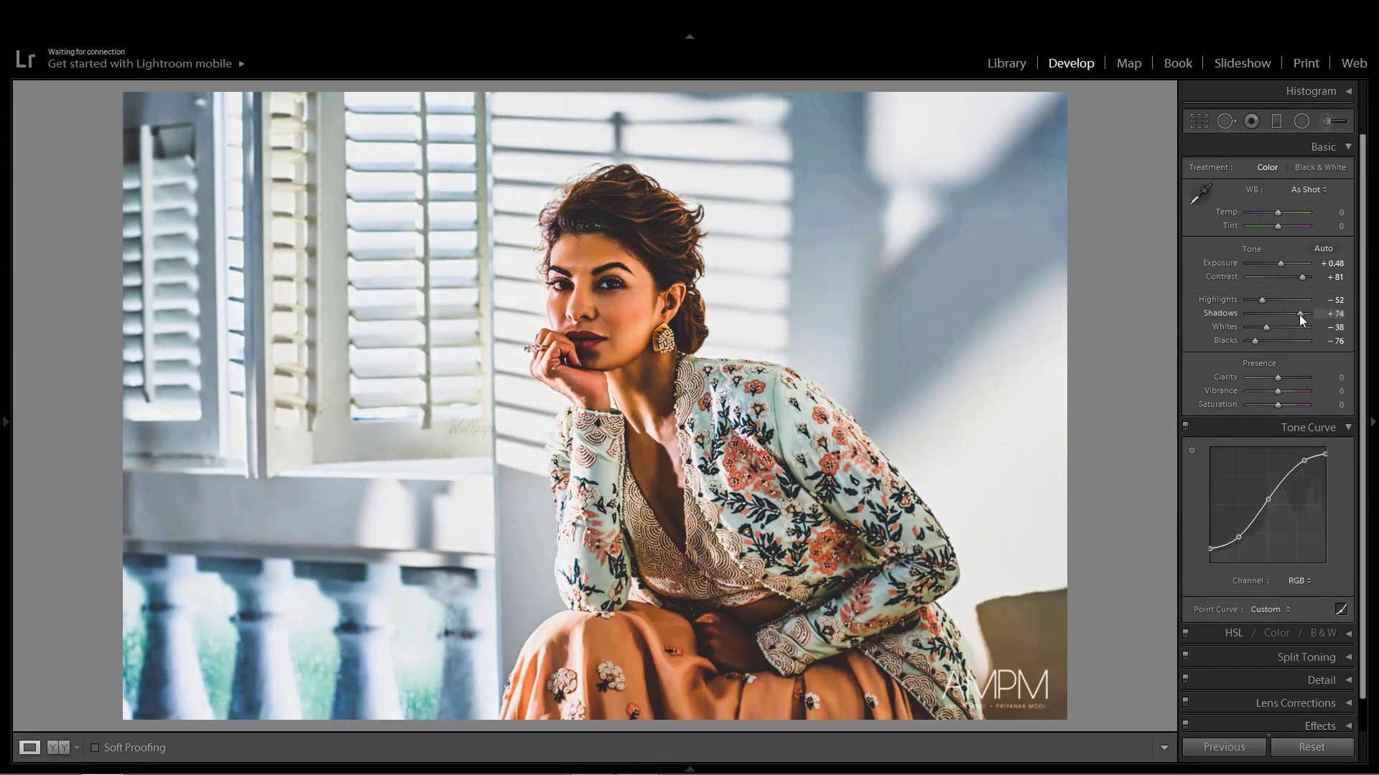
{"action": "left_click_drag", "start_coordinate": [1299, 314], "coordinate": [1258, 345]}
{"action": "scroll", "coordinate": [1342, 488], "scroll_direction": "down", "scroll_amount": 2}
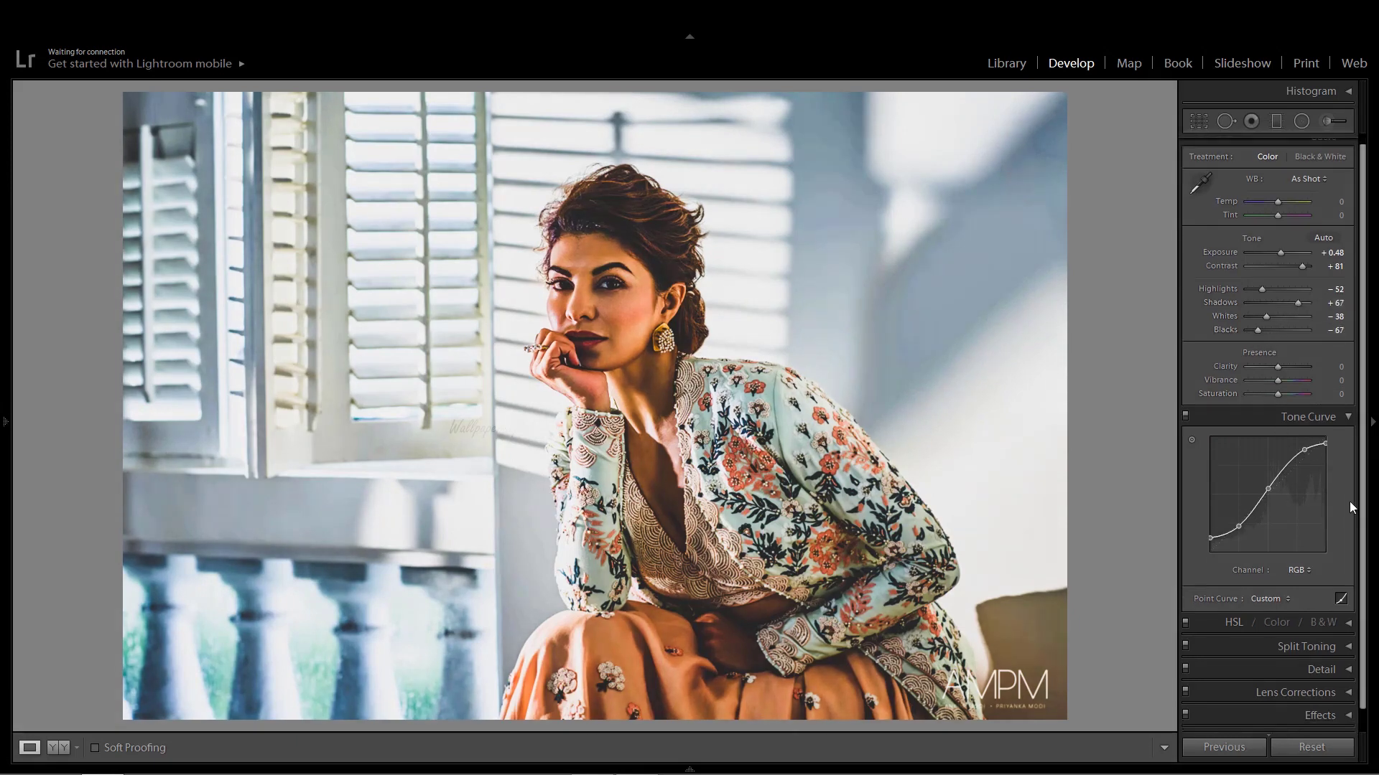
- Shift HSL hues: Red -13, Orange -11, and Blue -100 toward teal
{"action": "left_click", "coordinate": [1253, 406]}
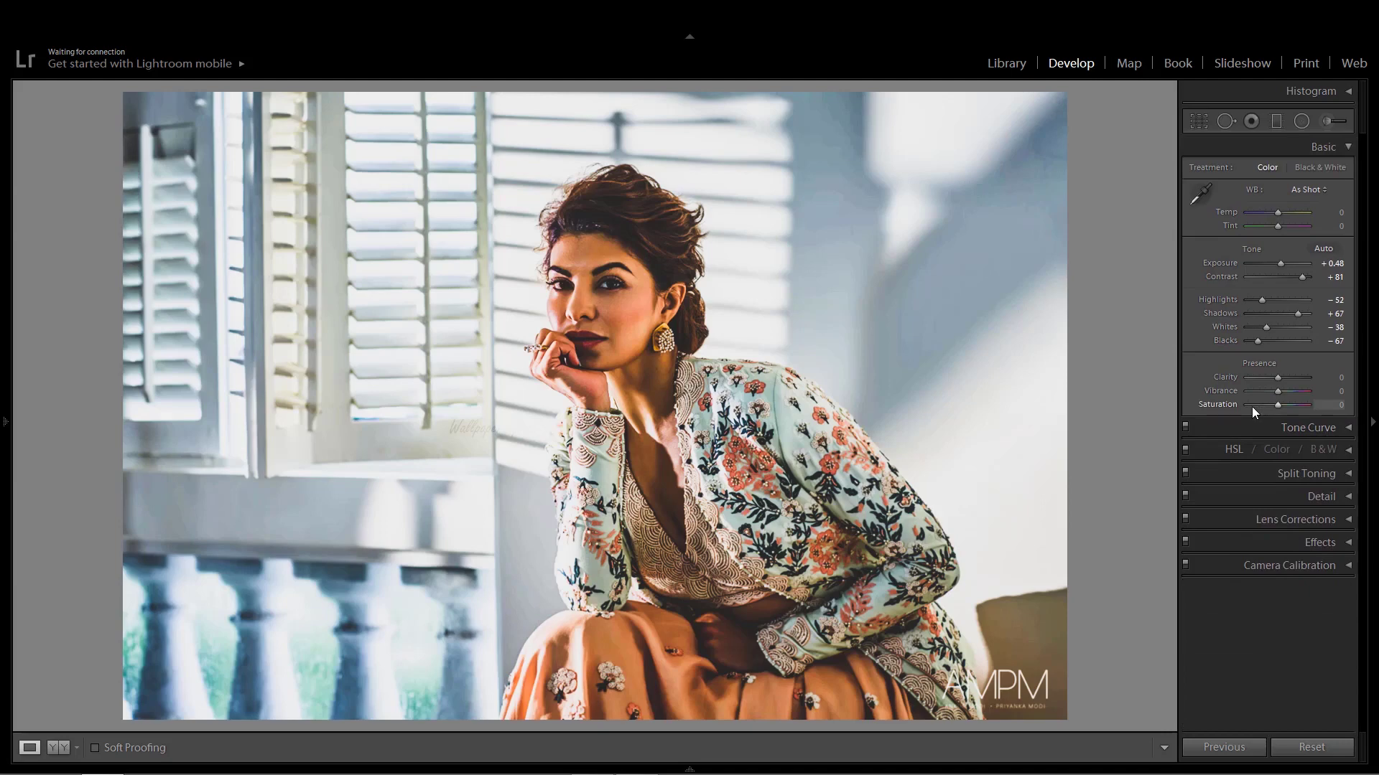
{"action": "left_click", "coordinate": [1233, 449]}
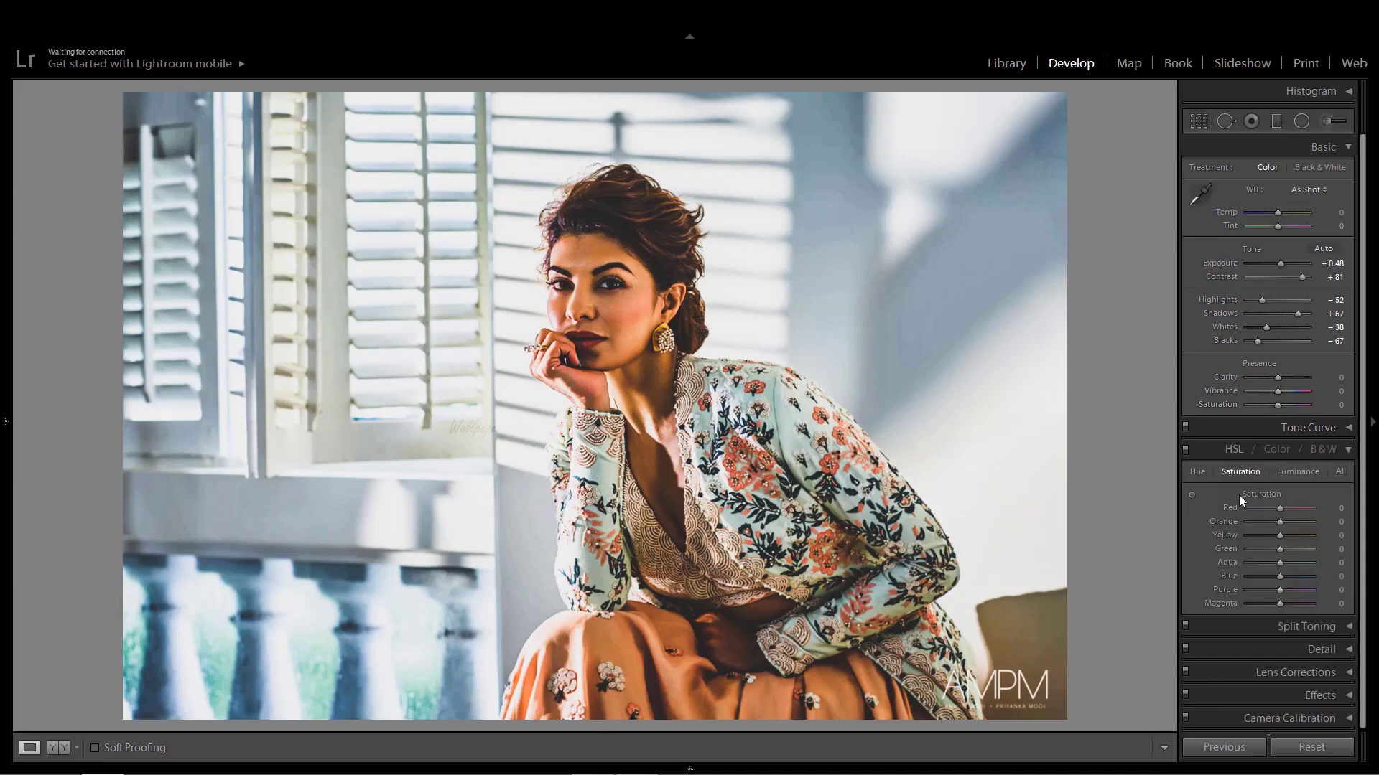
{"action": "left_click", "coordinate": [1195, 471]}
{"action": "left_click_drag", "start_coordinate": [1281, 523], "coordinate": [1279, 524]}
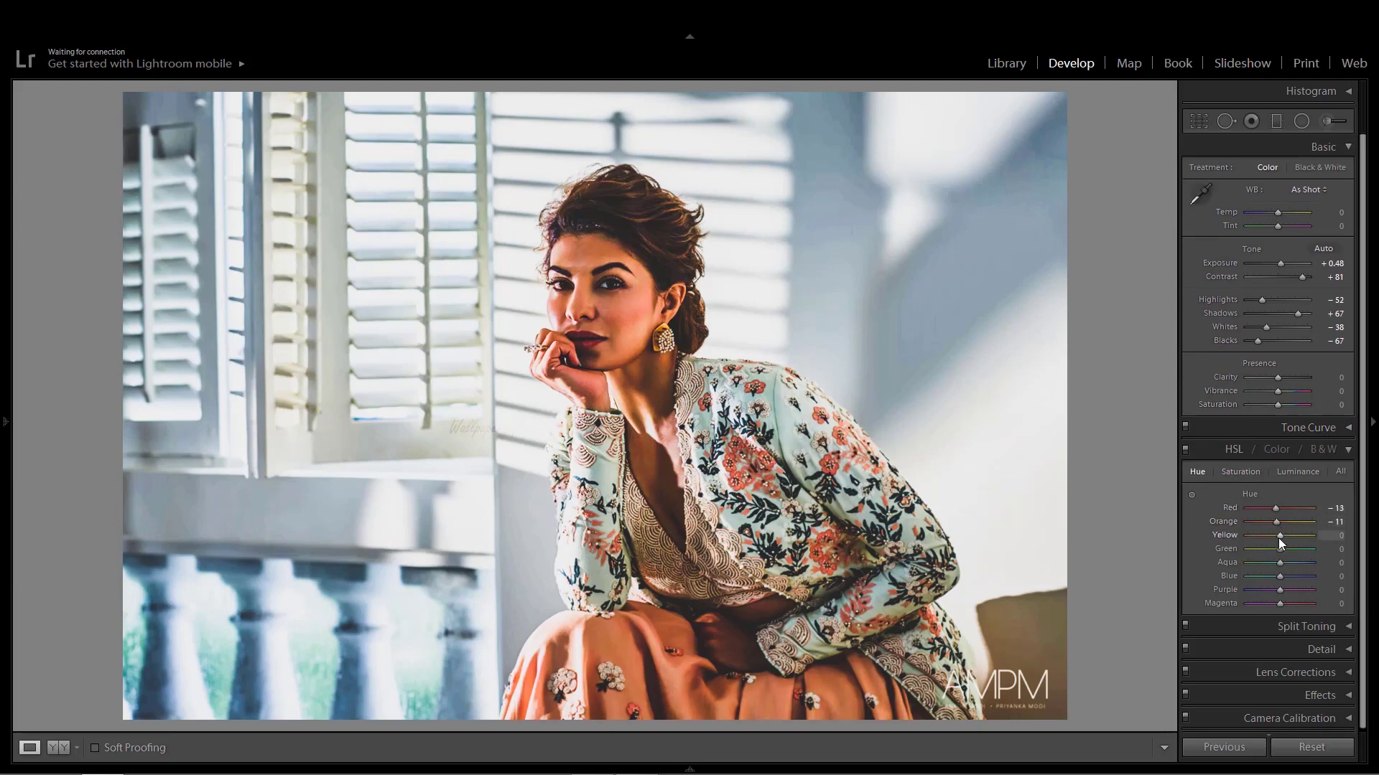
{"action": "left_click_drag", "start_coordinate": [1281, 575], "coordinate": [1236, 576]}
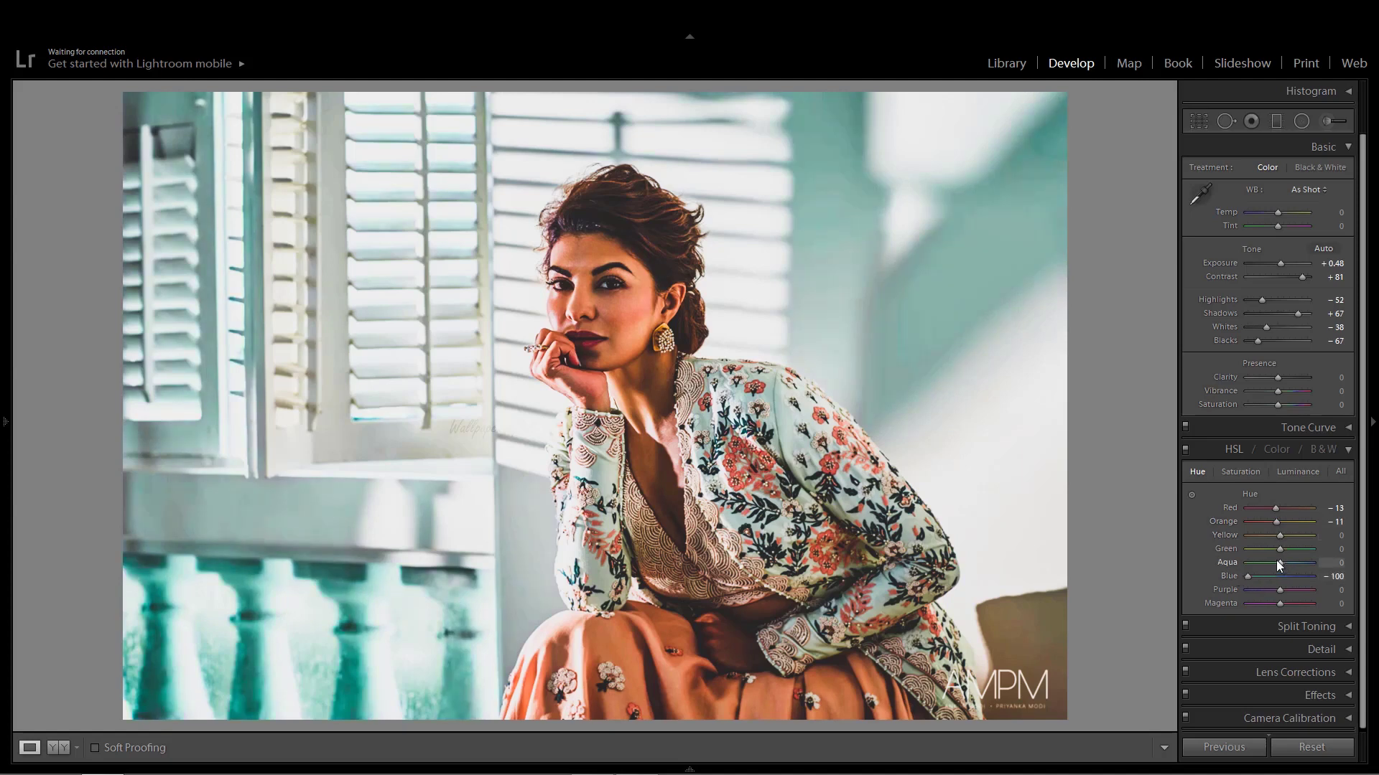
{"action": "left_click_drag", "start_coordinate": [1320, 563], "coordinate": [1350, 550]}
- Set Orange saturation -18 and luminance Red +7, Orange +16, Blue +27
{"action": "left_click", "coordinate": [1241, 472]}
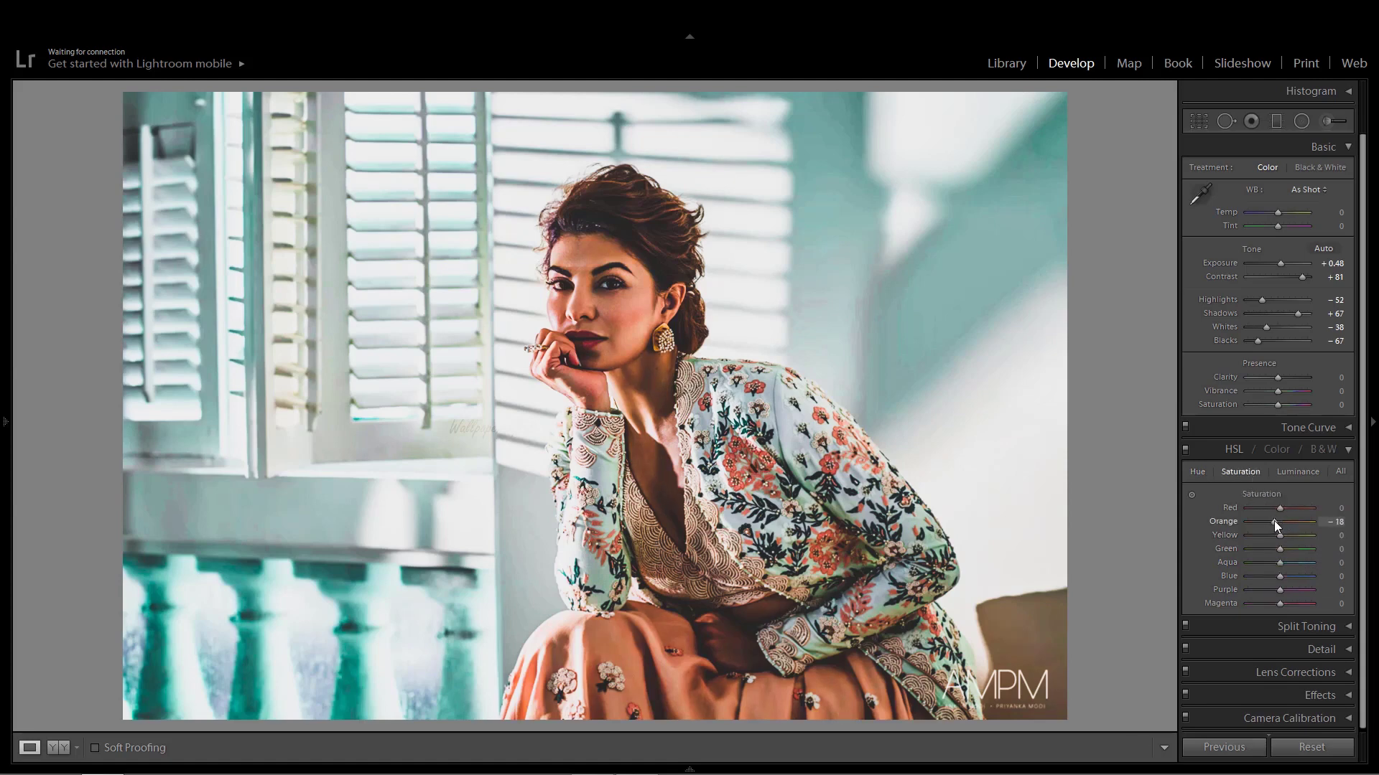
{"action": "left_click", "coordinate": [1298, 472]}
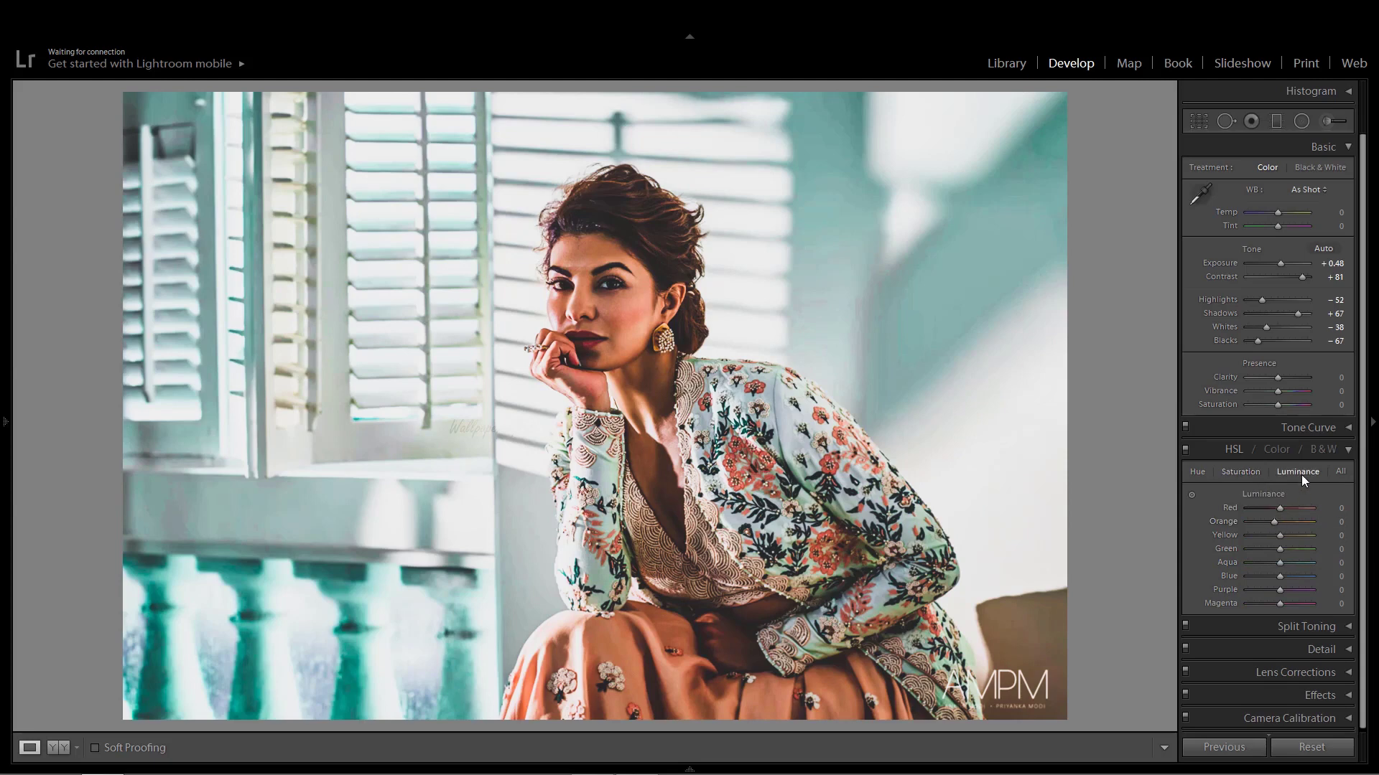
{"action": "left_click", "coordinate": [1285, 524]}
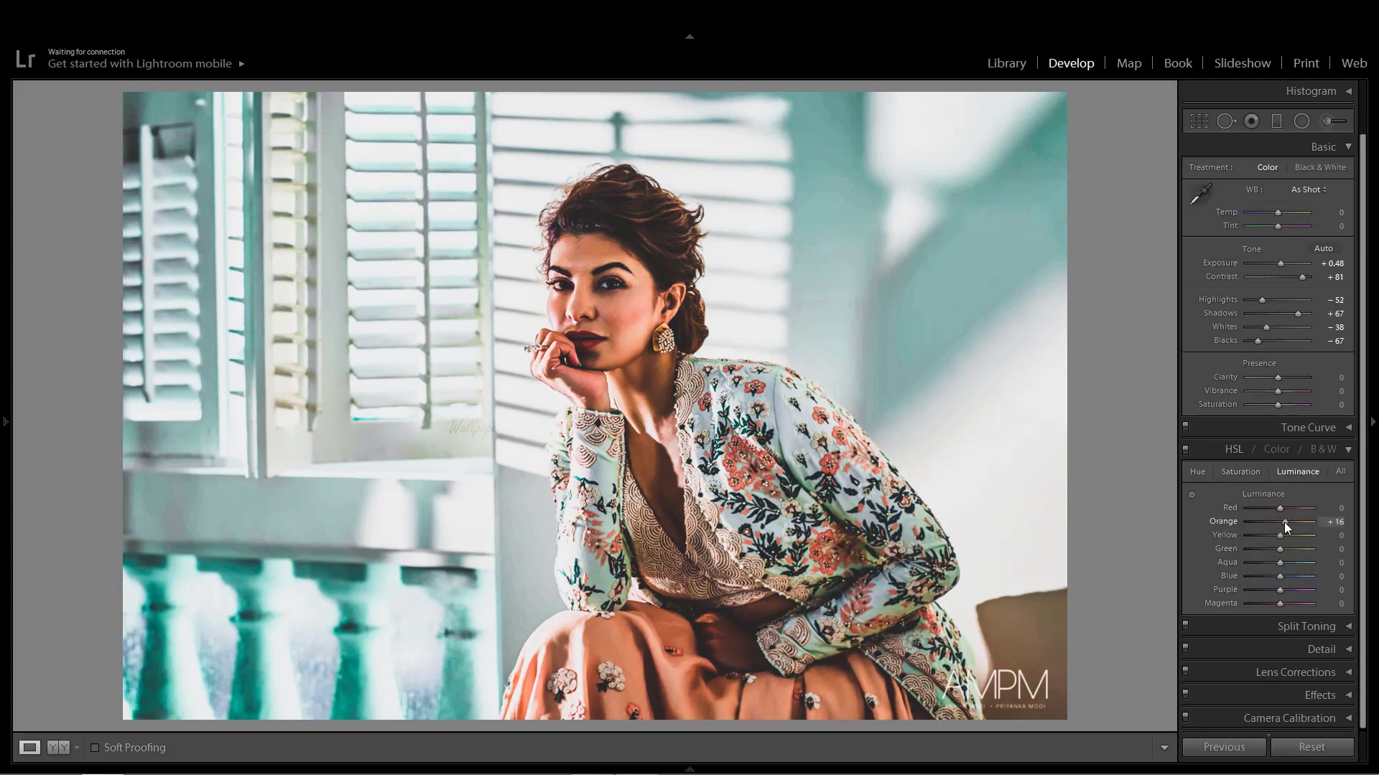
{"action": "left_click_drag", "start_coordinate": [1282, 510], "coordinate": [1283, 510]}
{"action": "left_click_drag", "start_coordinate": [1279, 576], "coordinate": [1287, 575]}
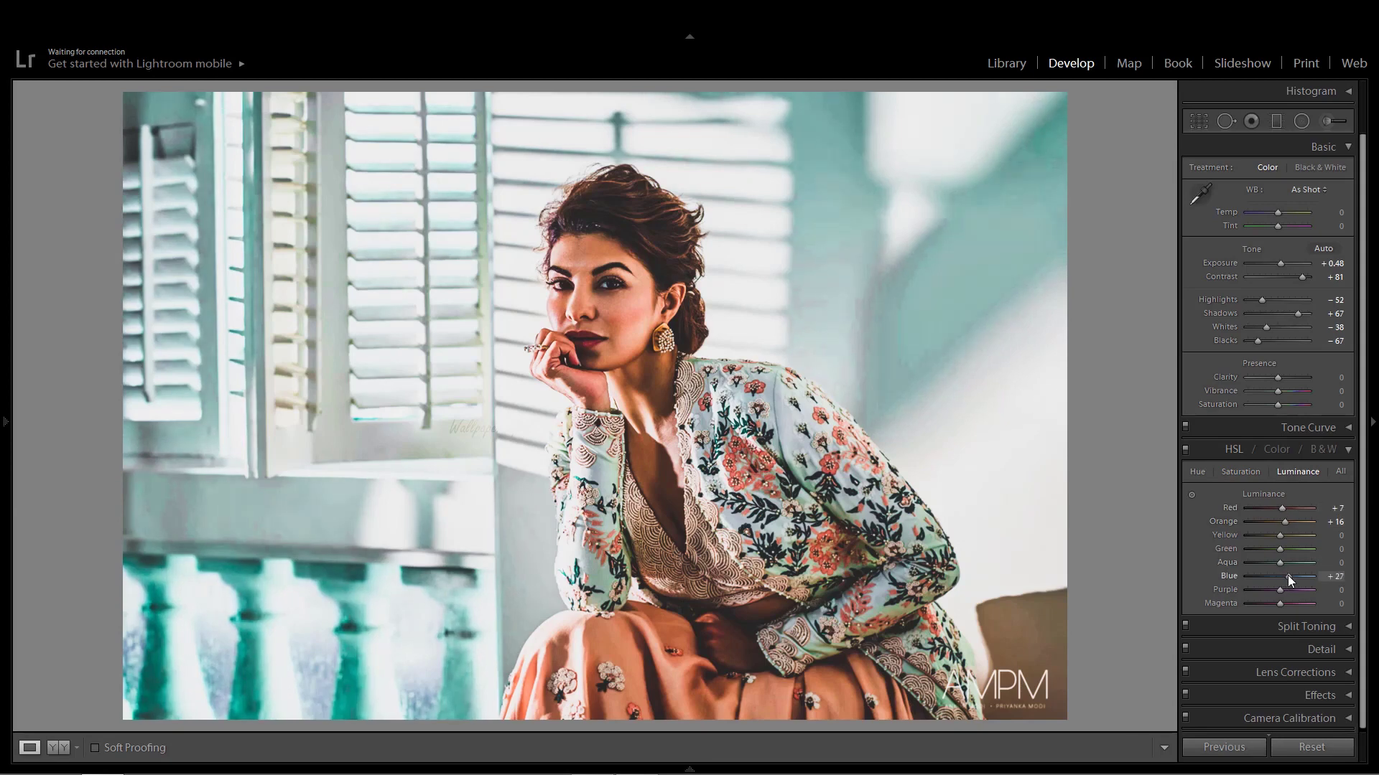
- Split-tone highlights hue 215 sat 18, shadows hue 52 sat 10, balance +10
{"action": "left_click", "coordinate": [1213, 451]}
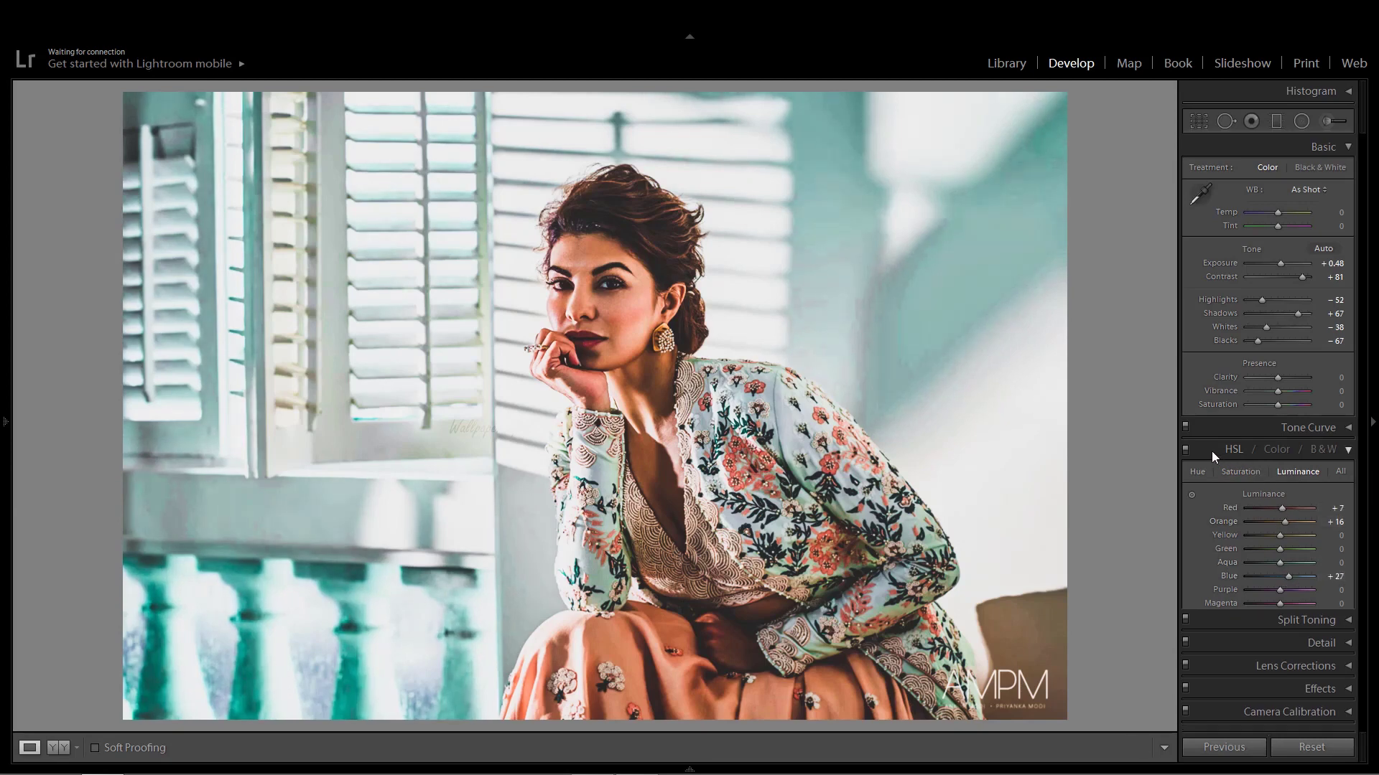
{"action": "left_click", "coordinate": [1233, 474]}
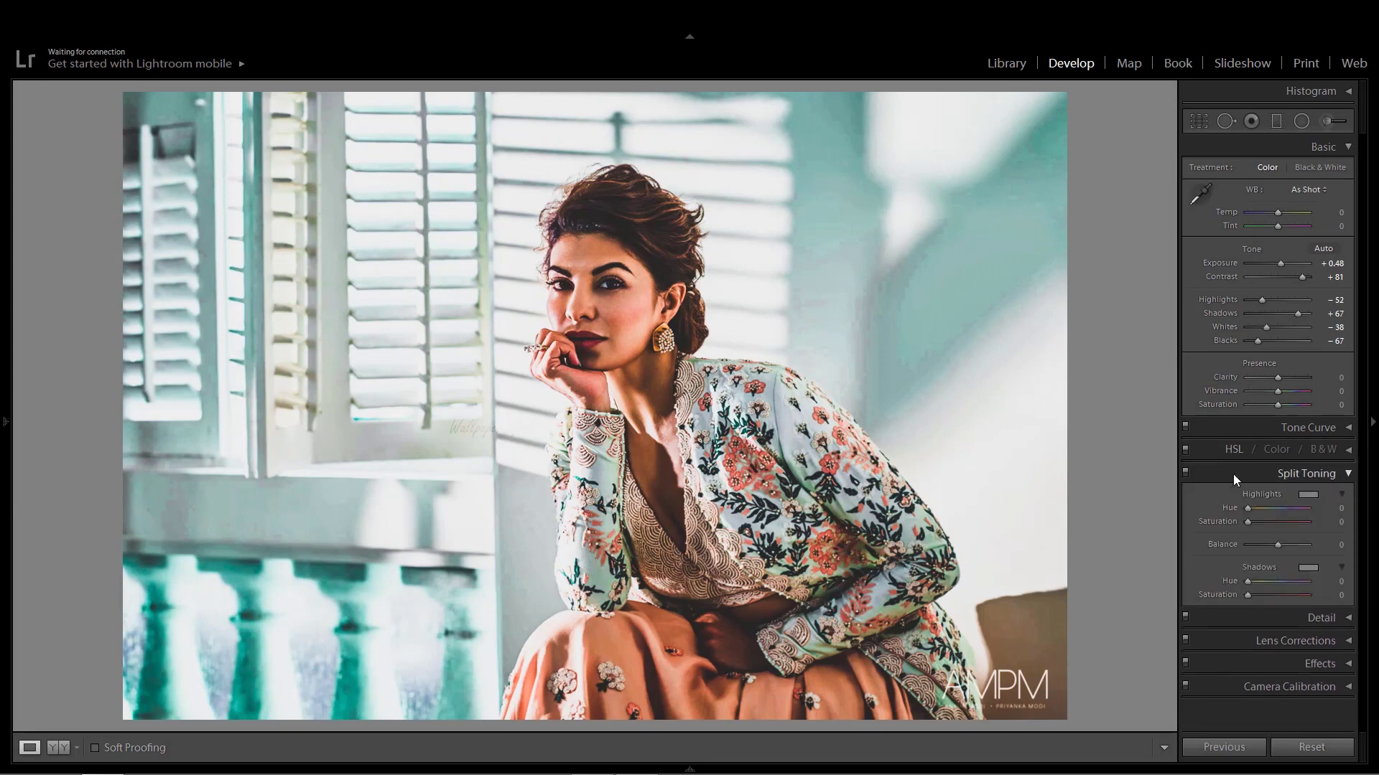
{"action": "left_click", "coordinate": [1307, 494]}
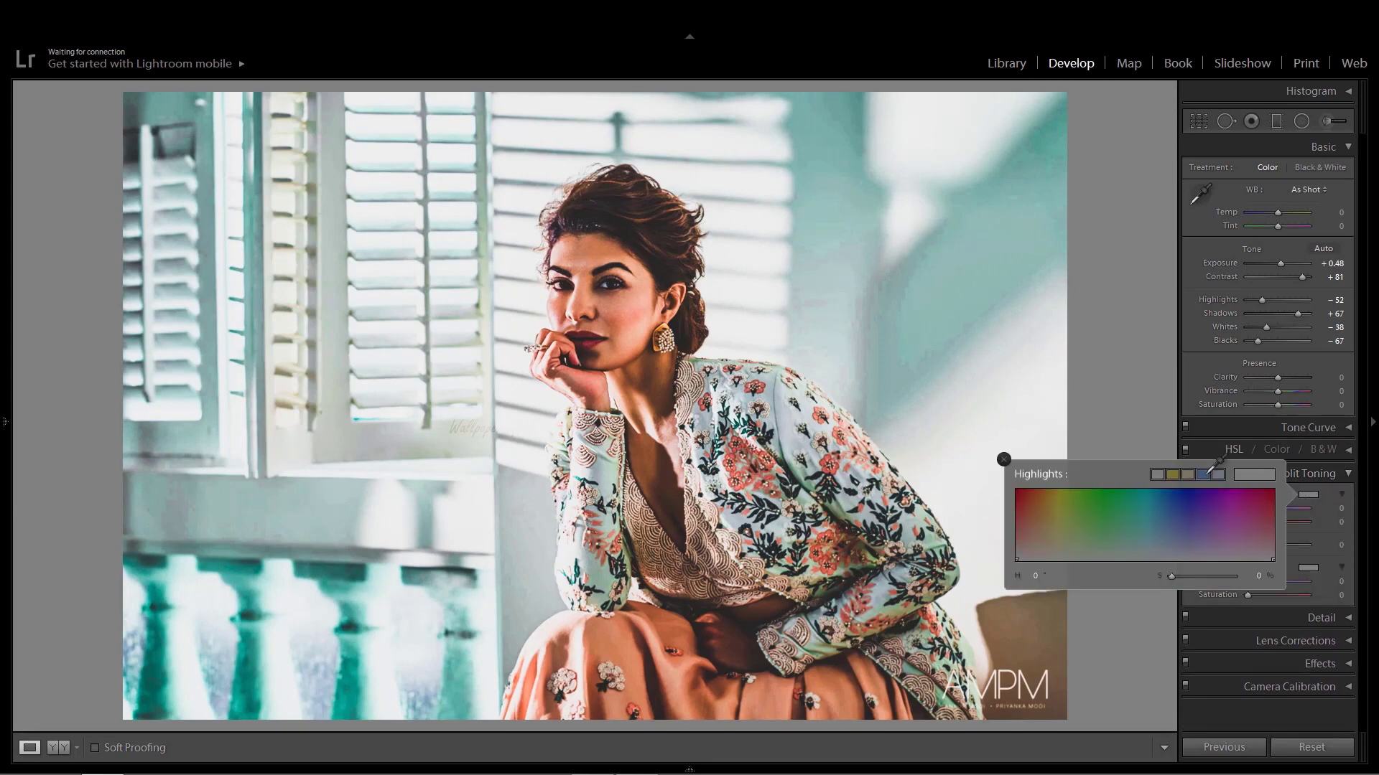
{"action": "left_click", "coordinate": [1204, 474]}
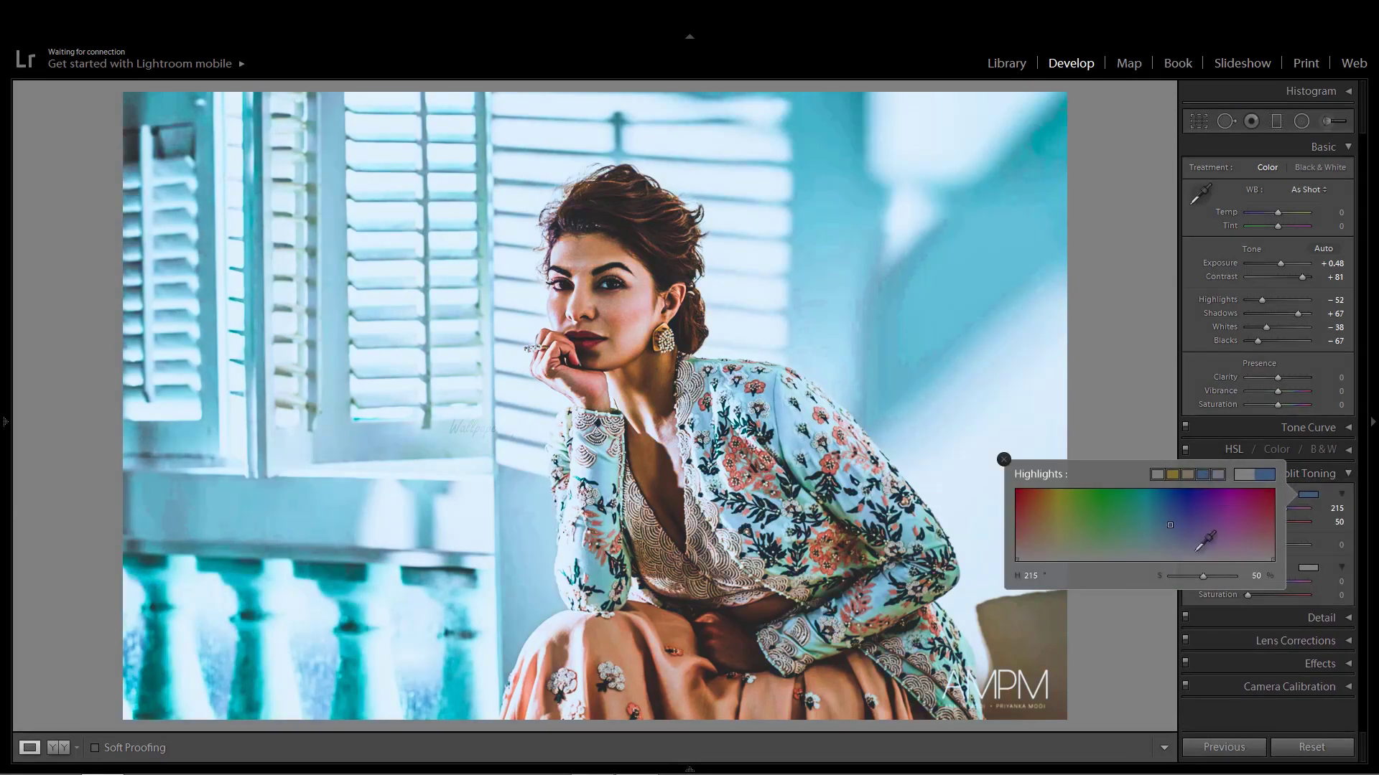
{"action": "left_click_drag", "start_coordinate": [1204, 576], "coordinate": [1183, 576]}
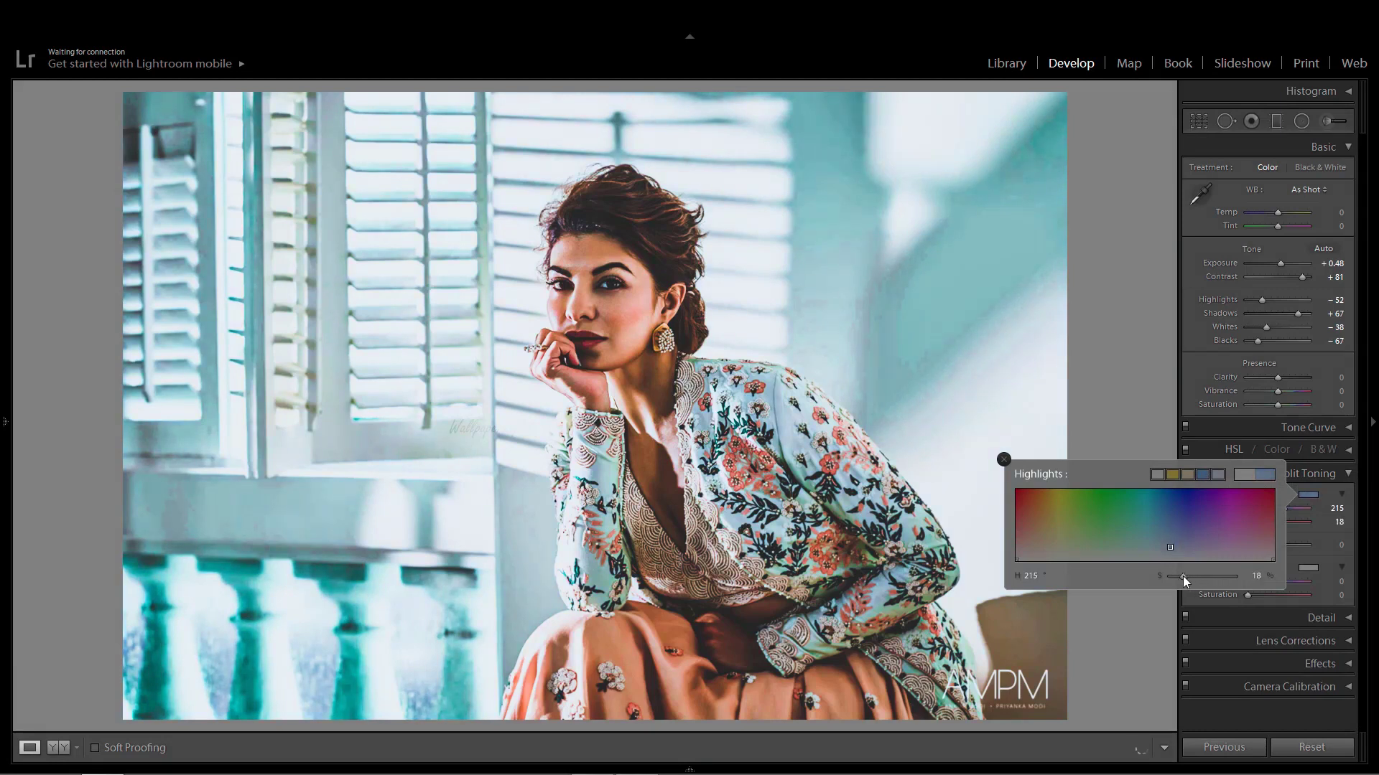
{"action": "left_click", "coordinate": [1313, 569]}
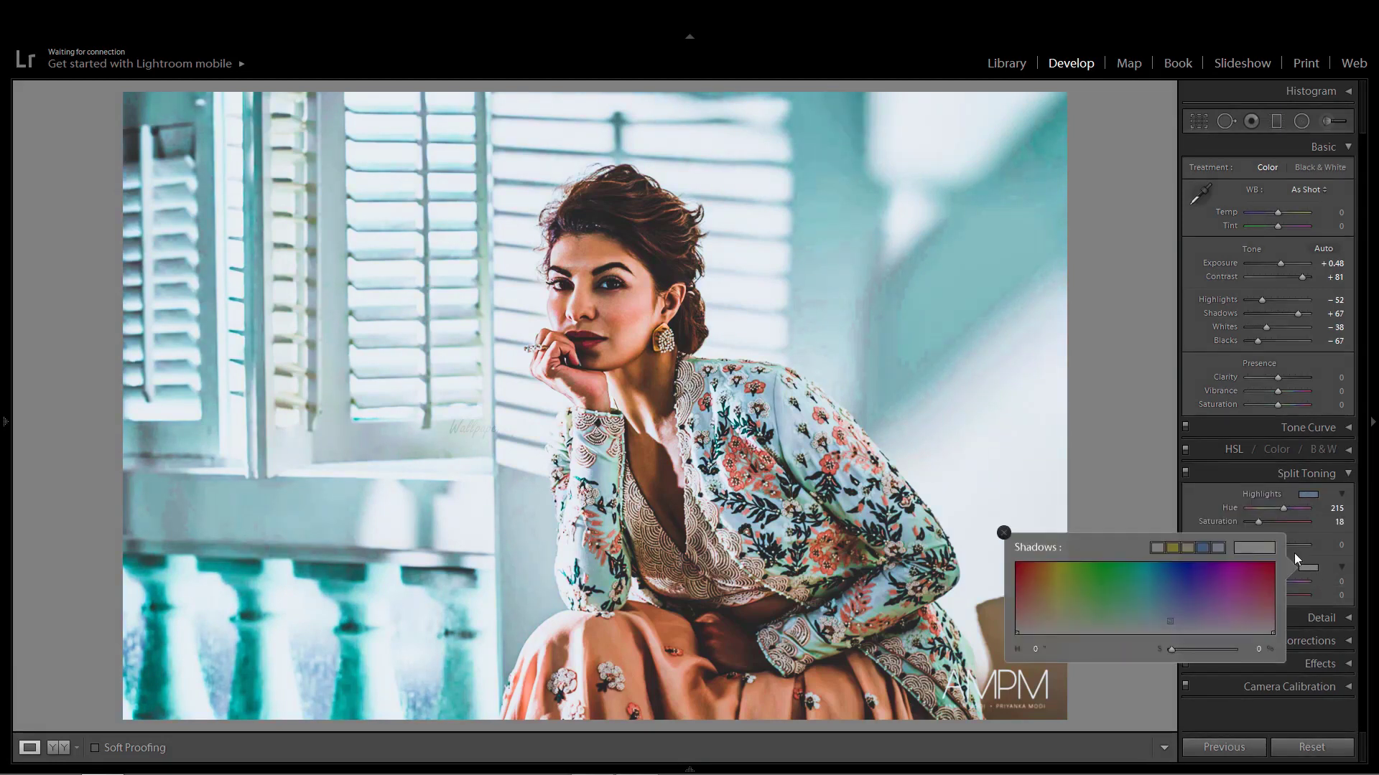
{"action": "left_click", "coordinate": [1171, 547]}
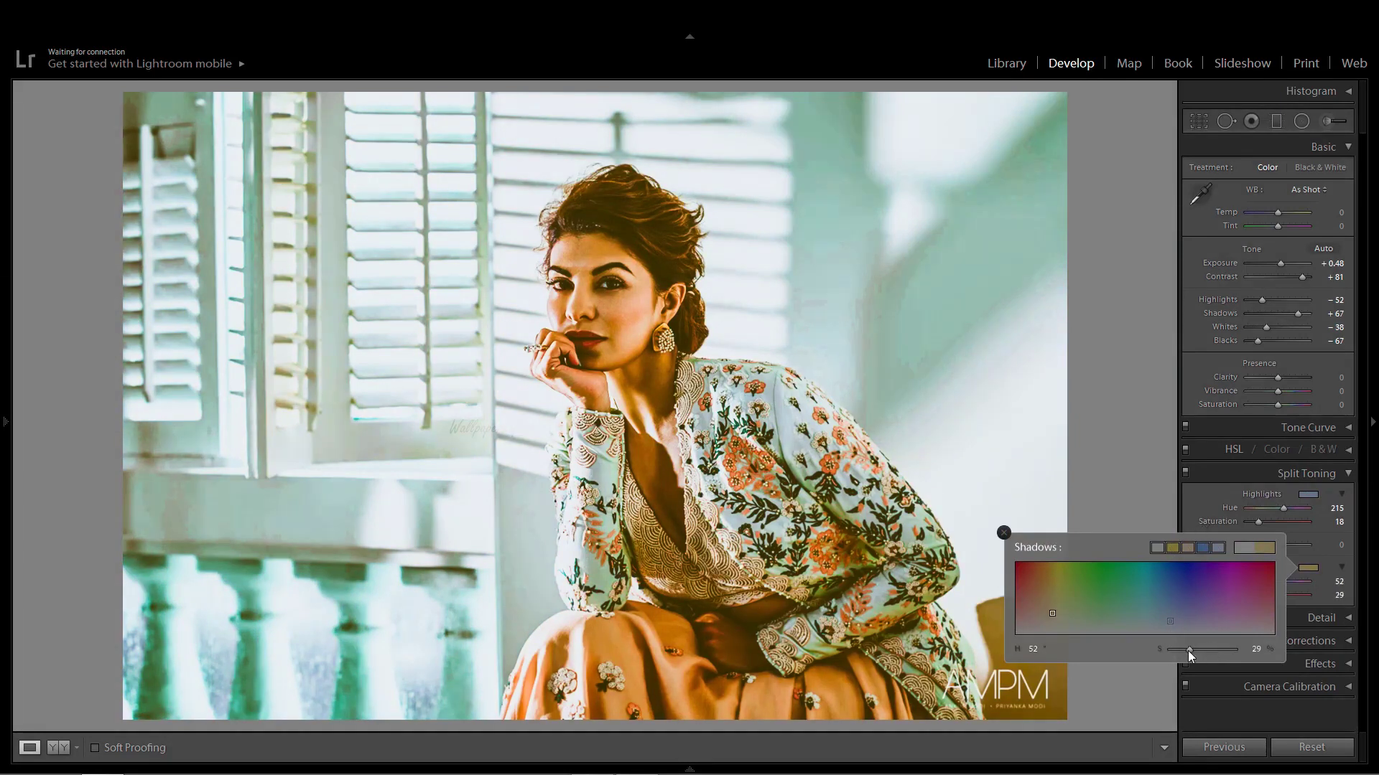
{"action": "left_click_drag", "start_coordinate": [1188, 650], "coordinate": [1177, 651]}
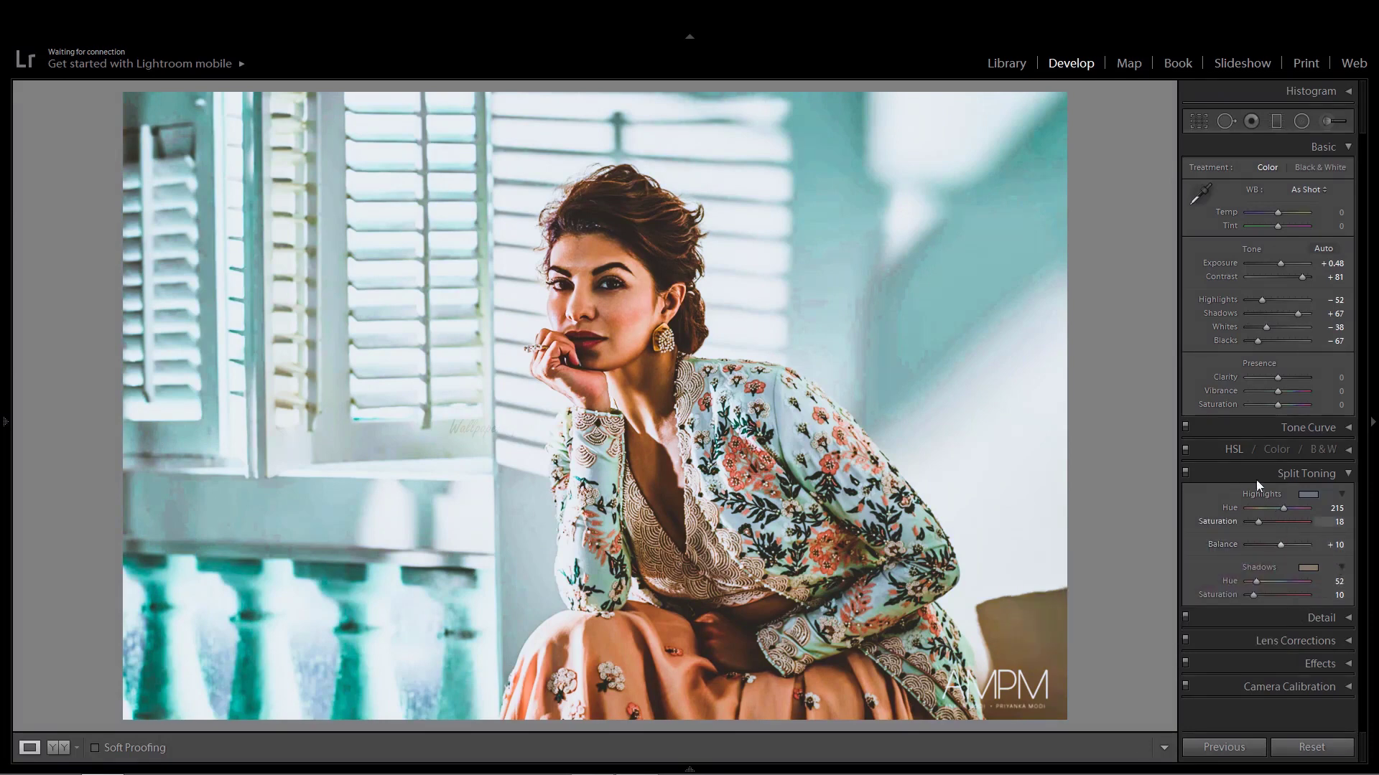
{"action": "left_click", "coordinate": [1220, 476]}
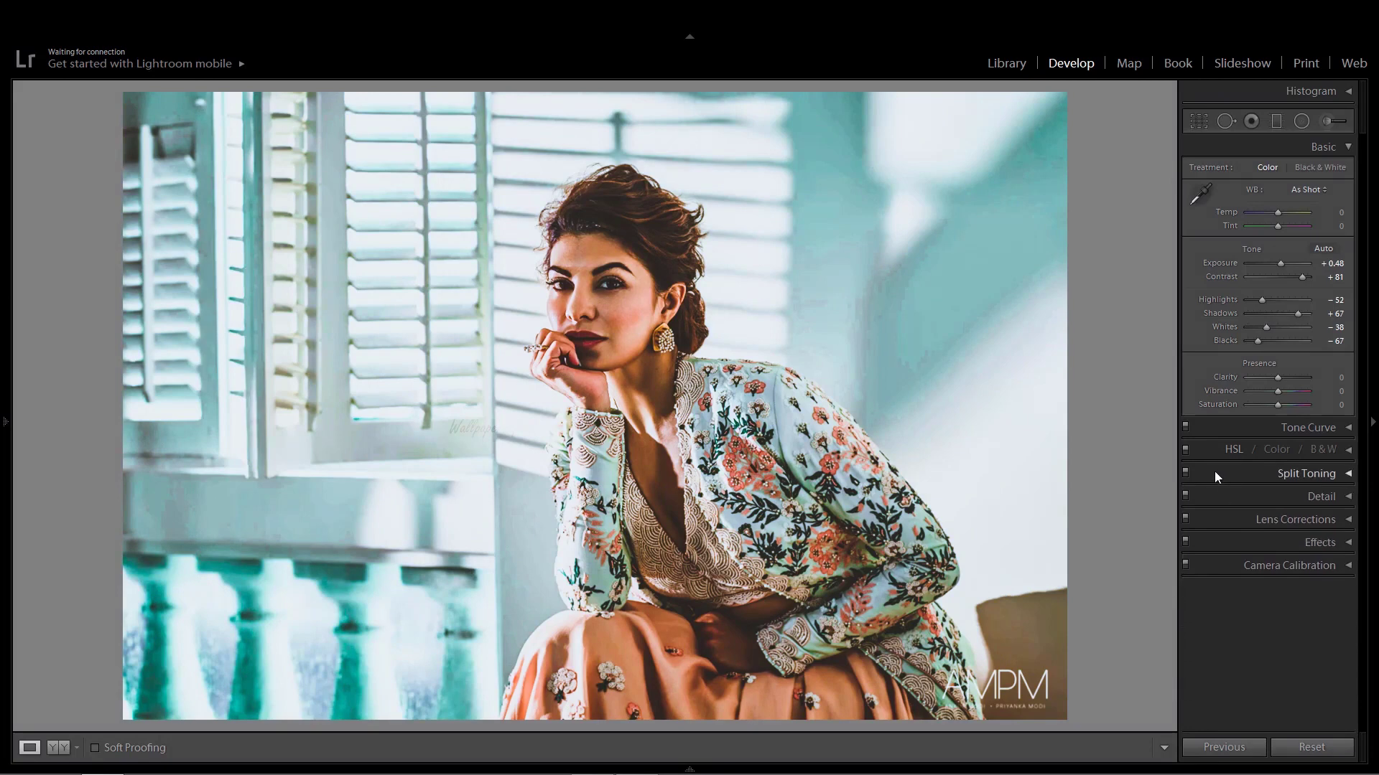
- In Detail, set sharpening Masking 89 and noise reduction Luminance 26, Contrast 51
{"action": "left_click", "coordinate": [1222, 497]}
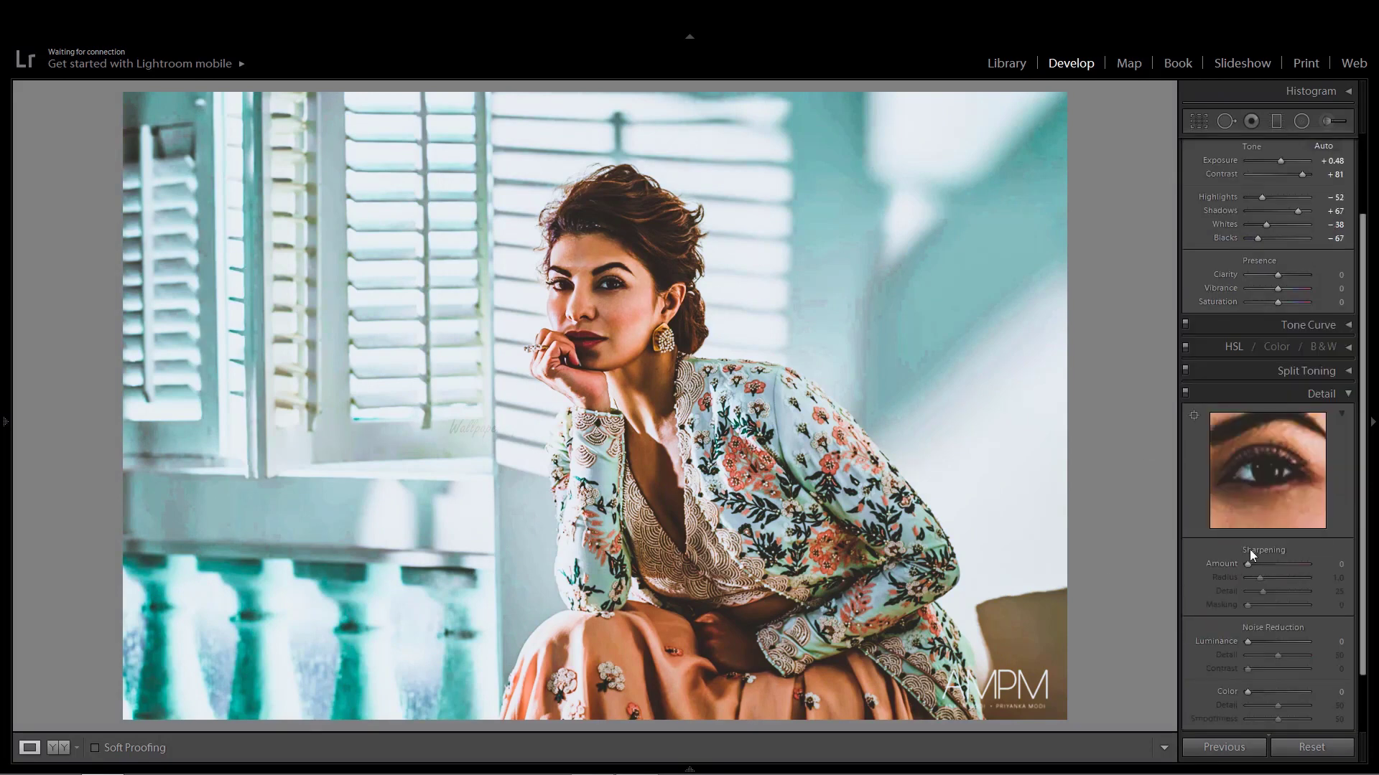
{"action": "left_click_drag", "start_coordinate": [1273, 504], "coordinate": [1264, 491]}
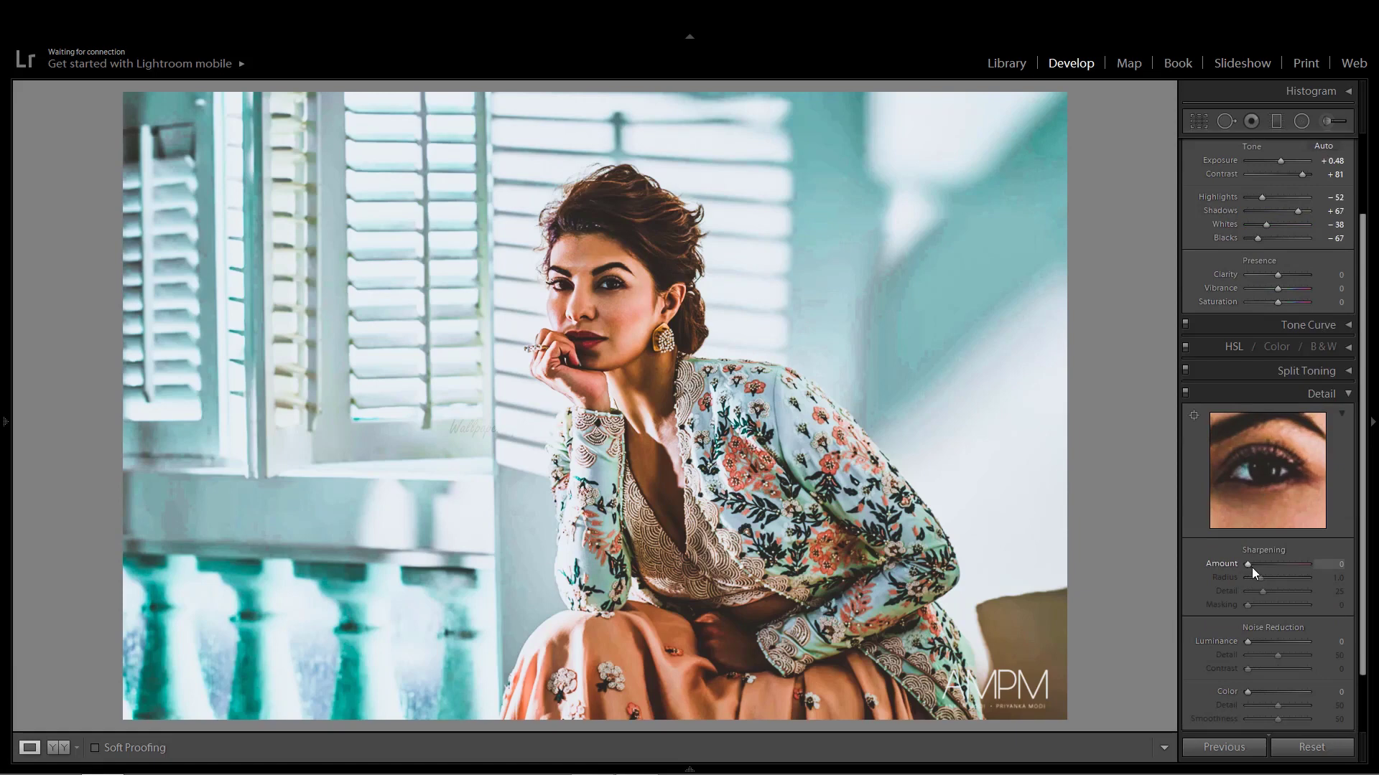
{"action": "left_click_drag", "start_coordinate": [1252, 567], "coordinate": [1258, 567]}
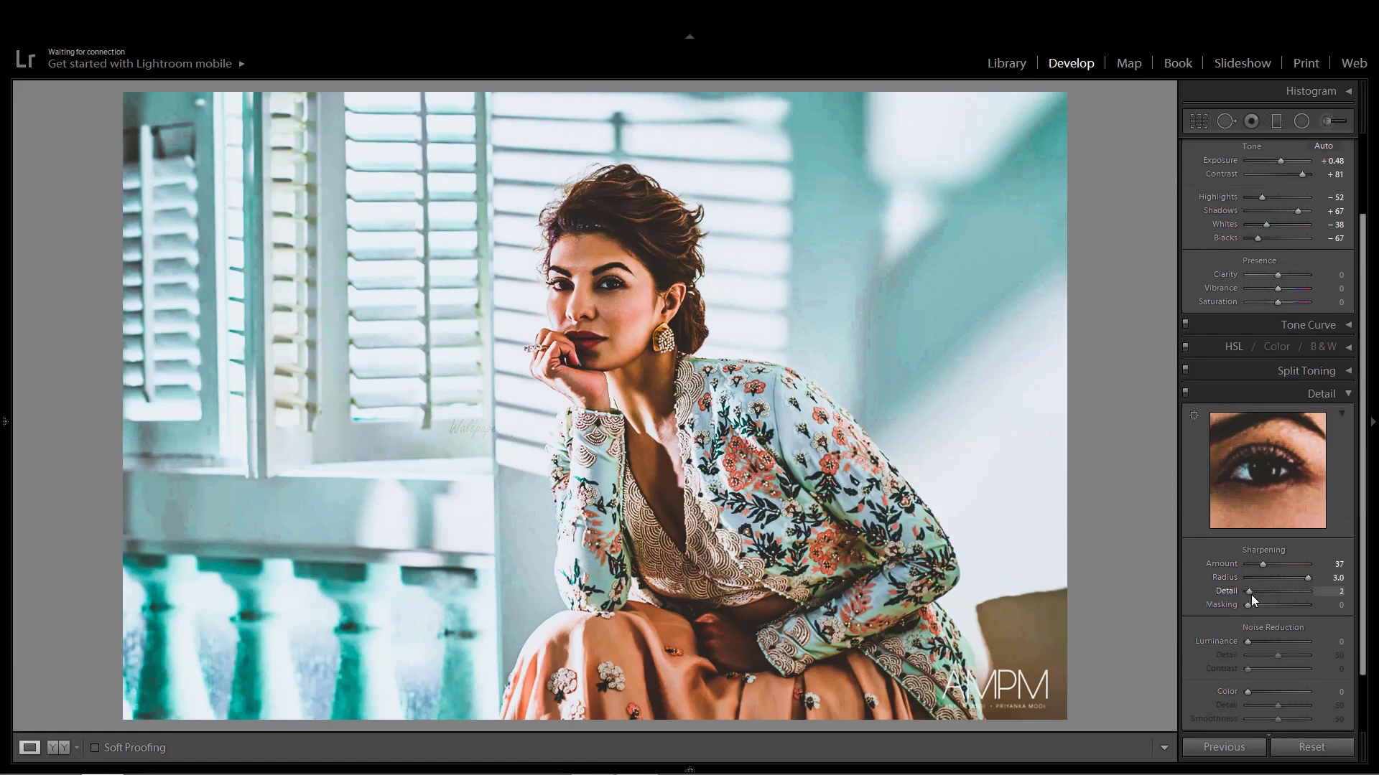
{"action": "left_click_drag", "start_coordinate": [1248, 608], "coordinate": [1300, 607]}
{"action": "left_click_drag", "start_coordinate": [1247, 642], "coordinate": [1259, 642]}
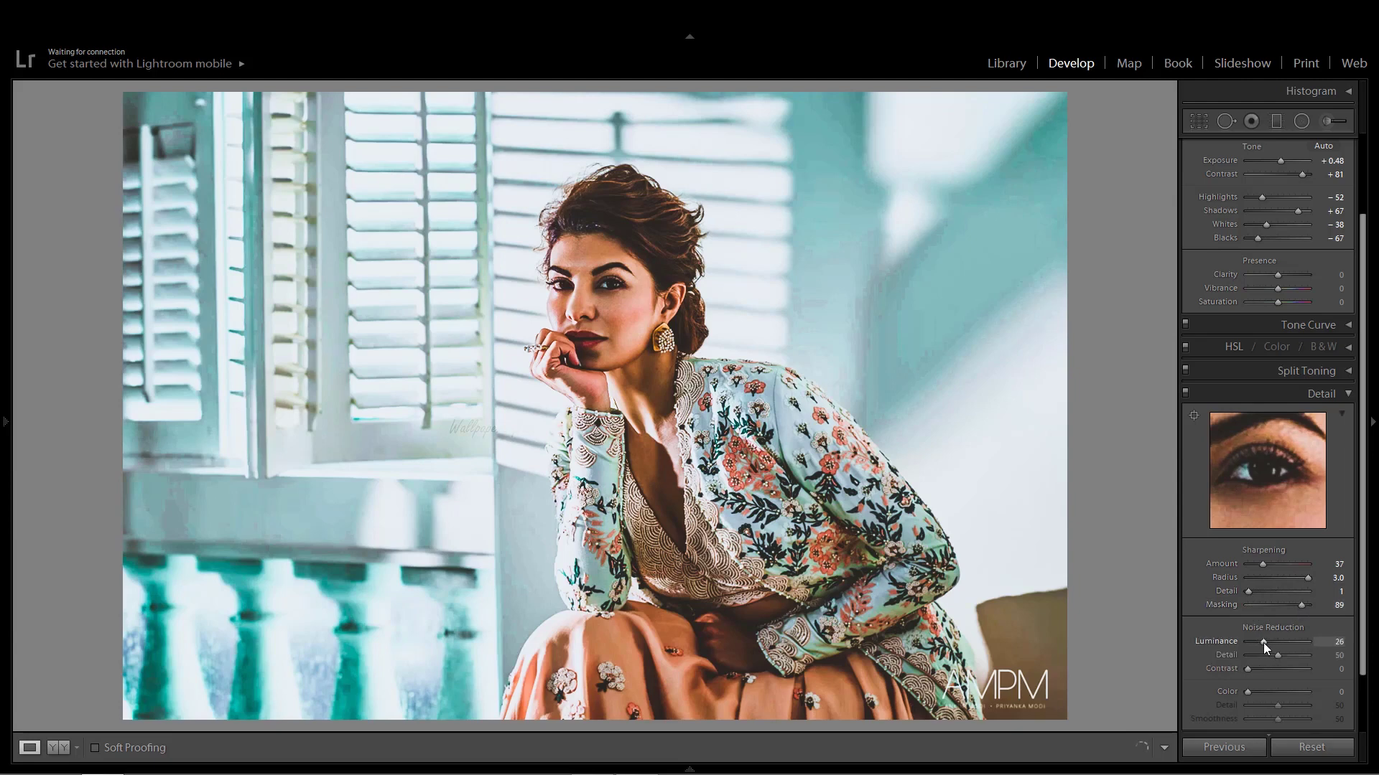
{"action": "left_click", "coordinate": [1252, 669]}
{"action": "left_click_drag", "start_coordinate": [1261, 666], "coordinate": [1282, 670]}
{"action": "scroll", "coordinate": [1268, 654], "scroll_direction": "down", "scroll_amount": 2}
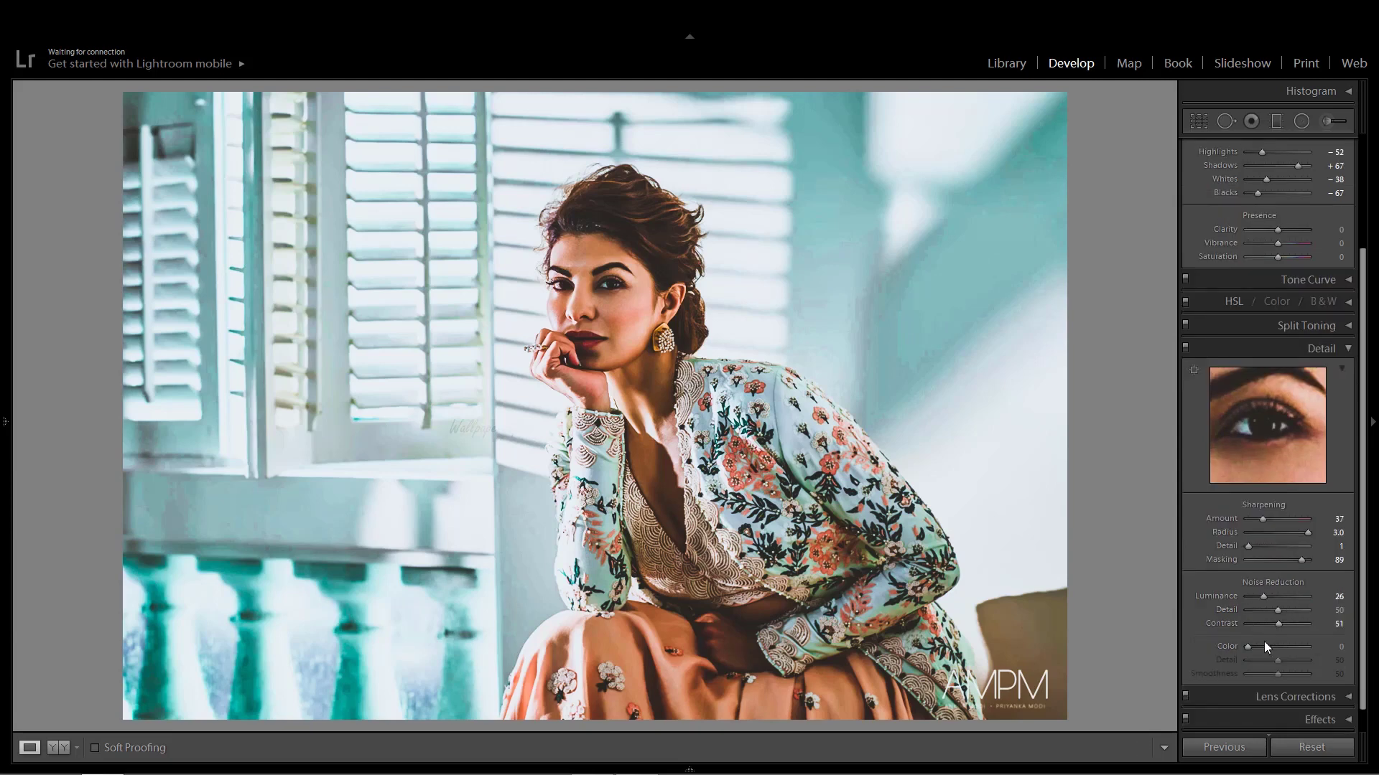
- Close the Detail panel and review the Lens Corrections settings
{"action": "left_click", "coordinate": [1231, 348]}
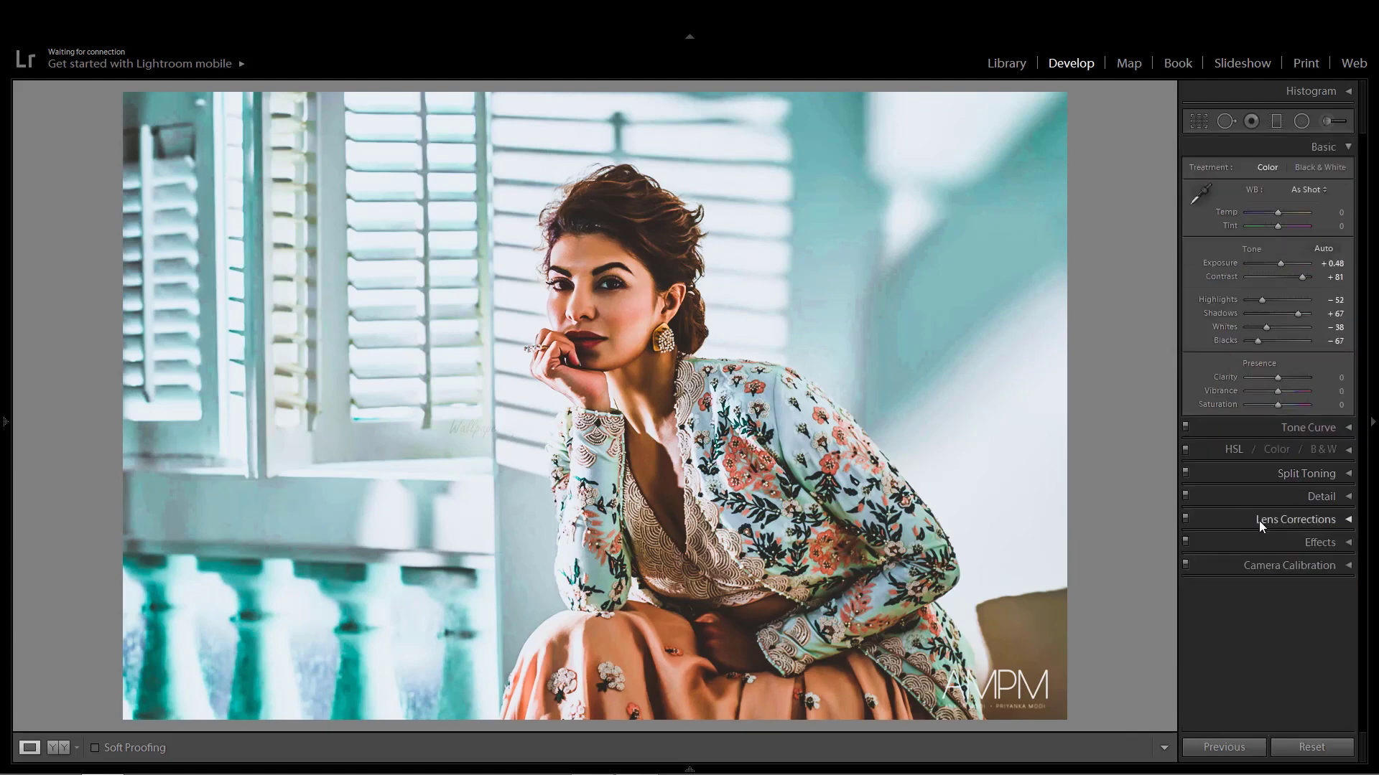
{"action": "left_click", "coordinate": [1222, 519]}
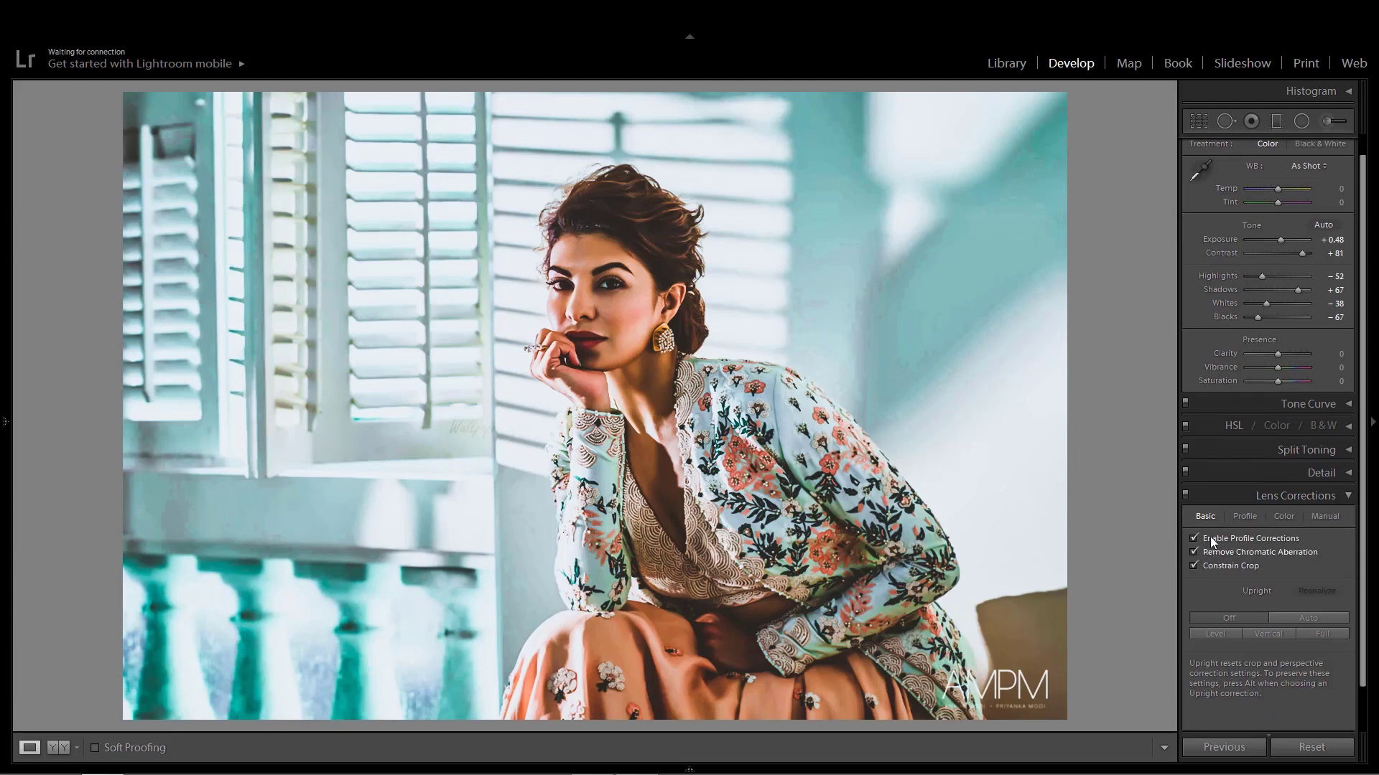
{"action": "left_click", "coordinate": [1221, 493]}
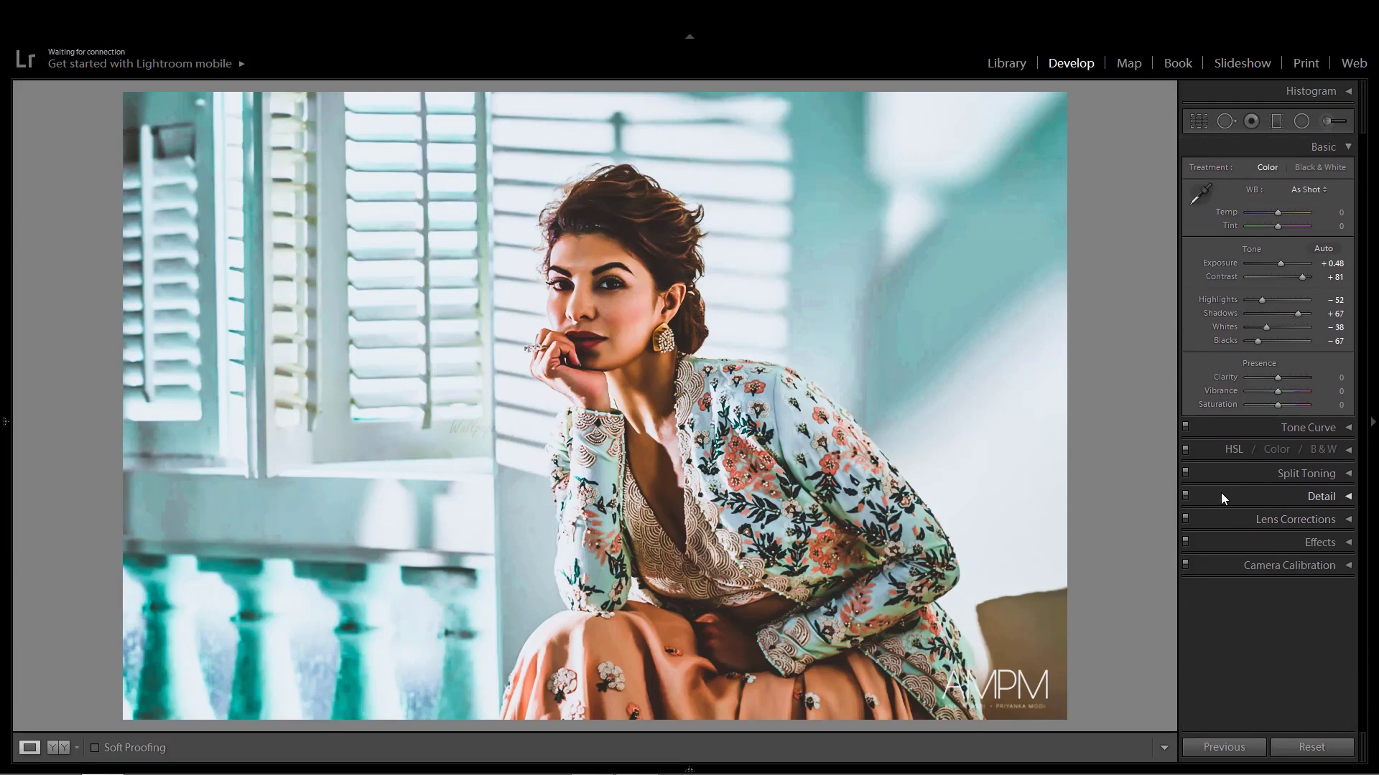
- Add a -5 vignette with midpoint 0, feather and highlights 100, plus grain amount 18, size 51
{"action": "left_click", "coordinate": [1234, 540]}
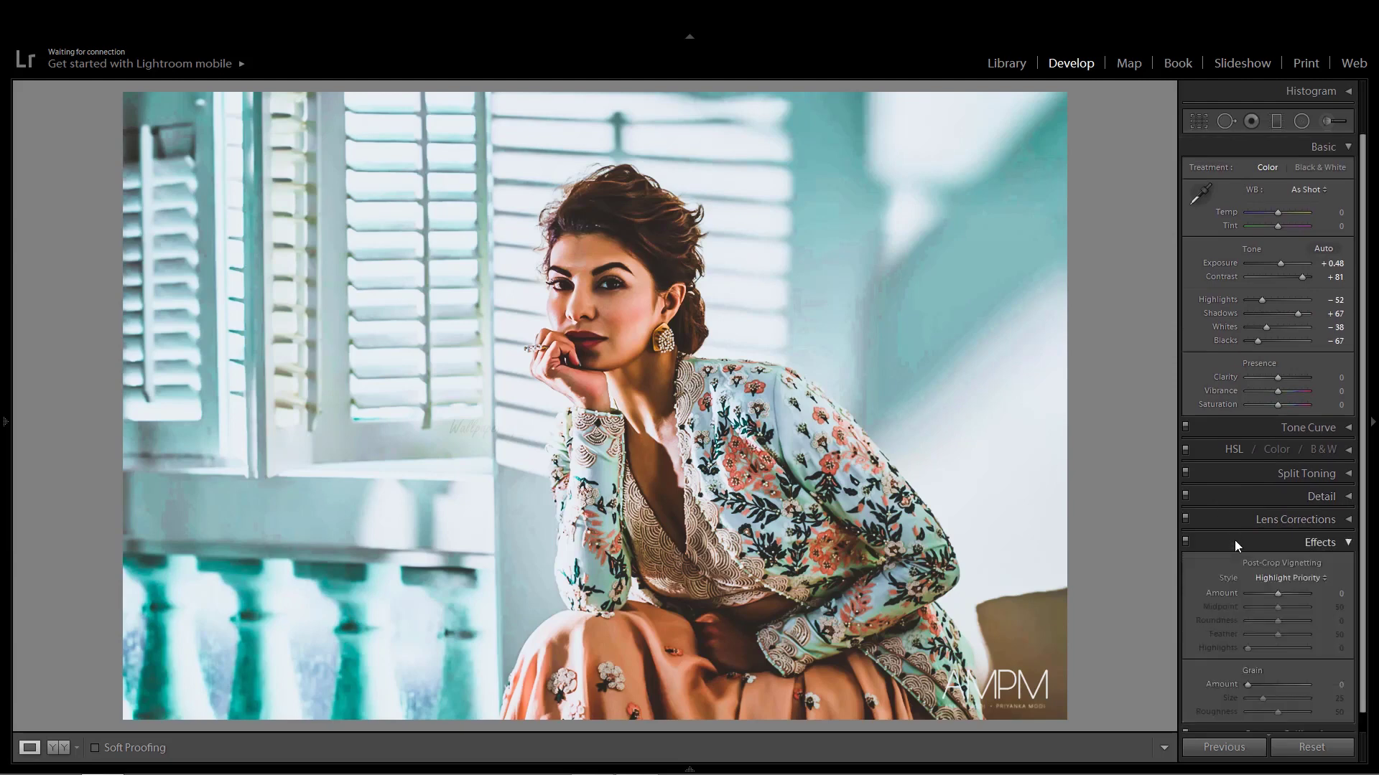
{"action": "left_click", "coordinate": [1340, 598]}
{"action": "type", "text": "-5"}
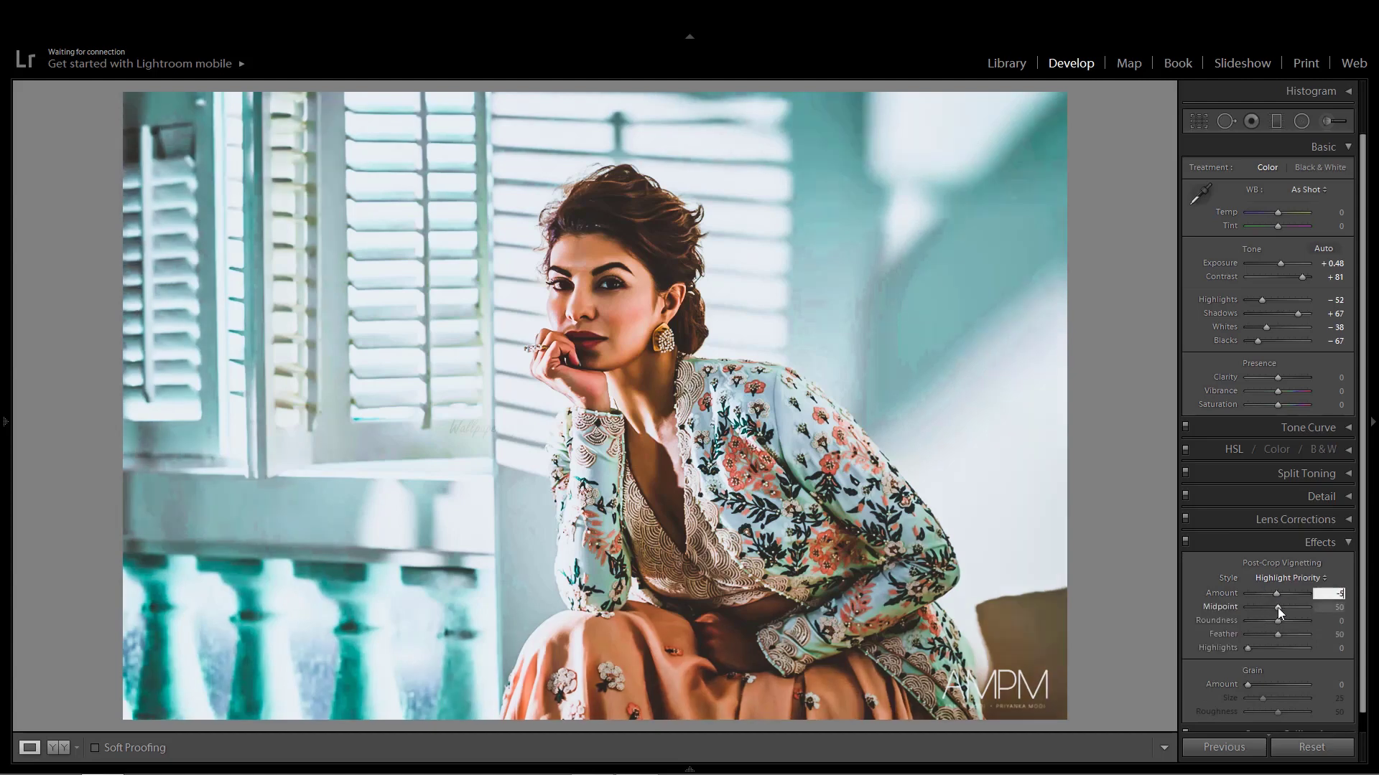
{"action": "left_click_drag", "start_coordinate": [1277, 609], "coordinate": [1224, 607]}
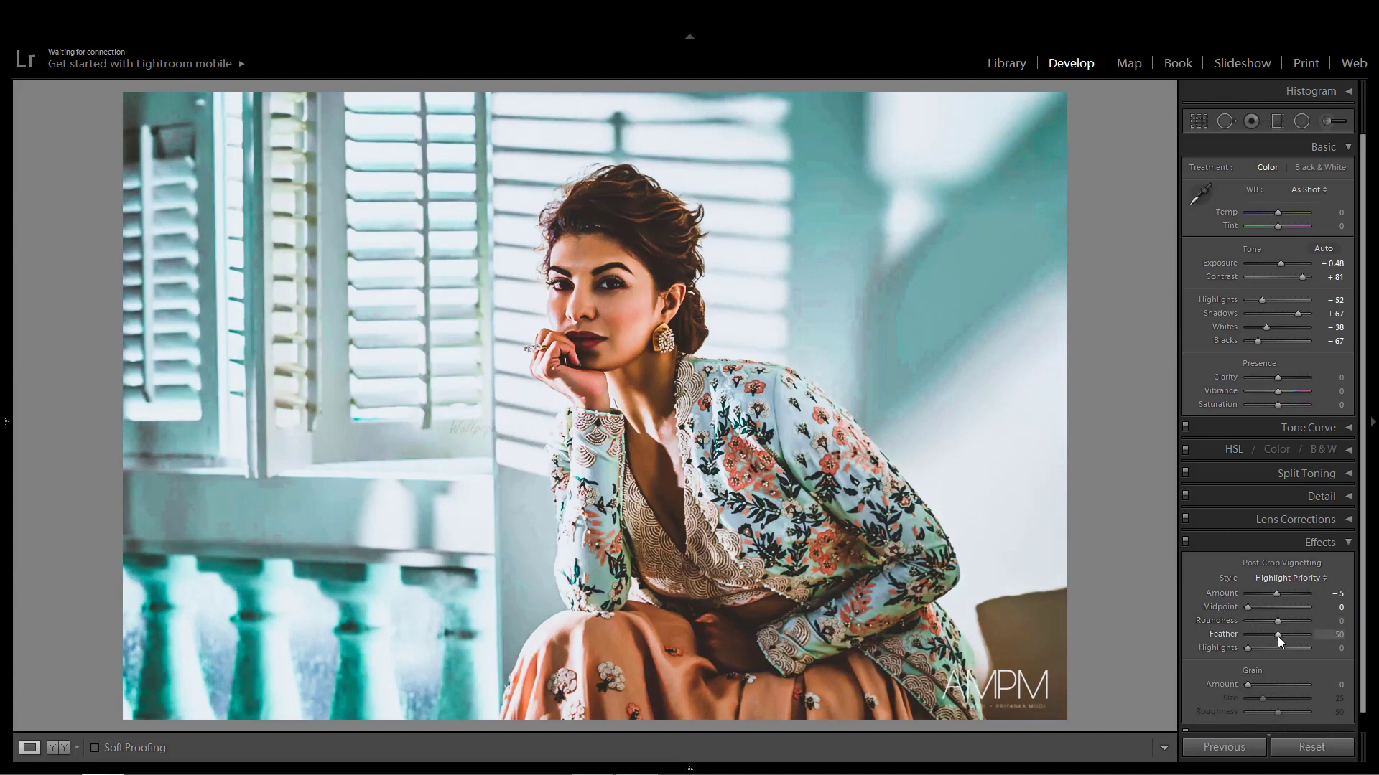
{"action": "left_click_drag", "start_coordinate": [1325, 637], "coordinate": [1350, 637]}
{"action": "scroll", "coordinate": [1260, 683], "scroll_direction": "down", "scroll_amount": 1}
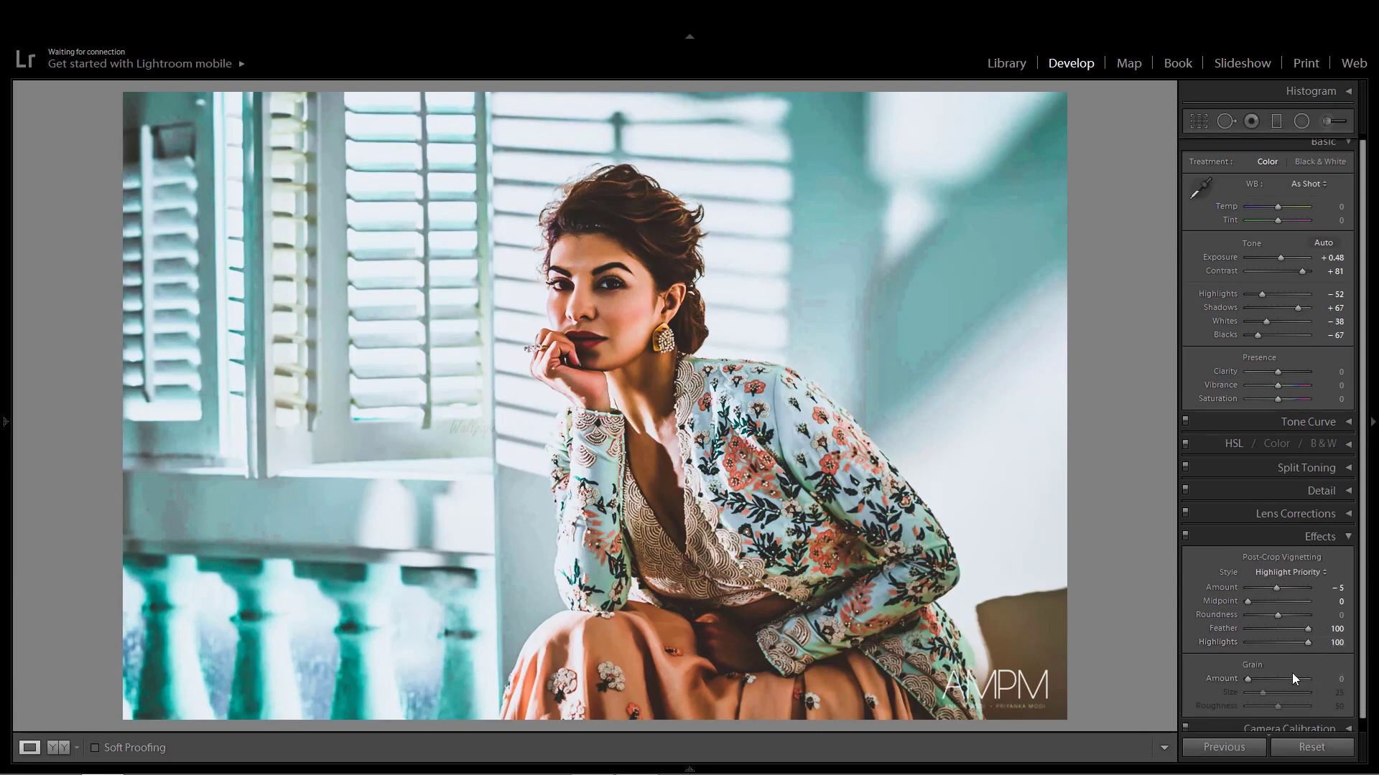
{"action": "left_click", "coordinate": [1255, 678]}
- Calibrate: Shadows Tint +43, Red hue +19/sat -10, Green +19/+21, Blue -55/-43
{"action": "left_click", "coordinate": [1261, 537]}
{"action": "left_click", "coordinate": [1229, 565]}
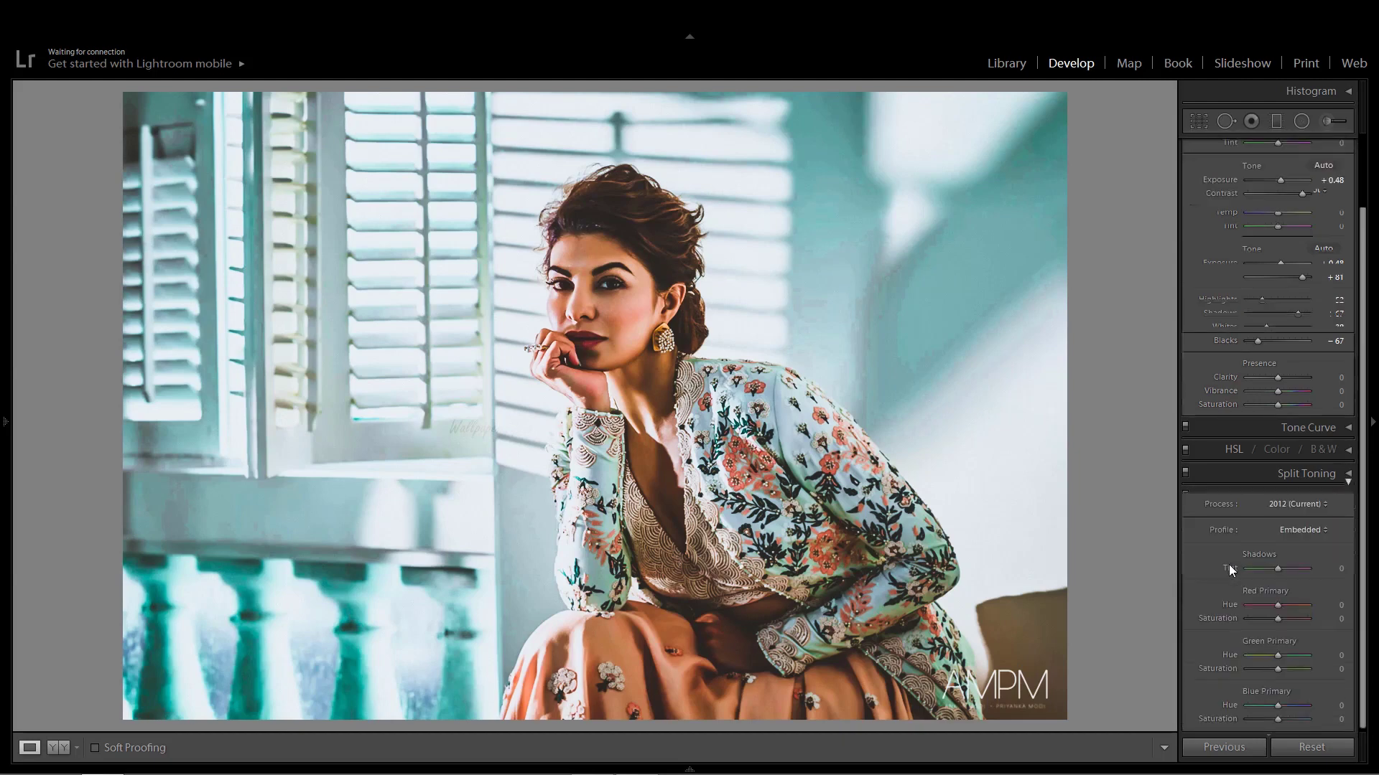
{"action": "left_click_drag", "start_coordinate": [1277, 569], "coordinate": [1290, 569]}
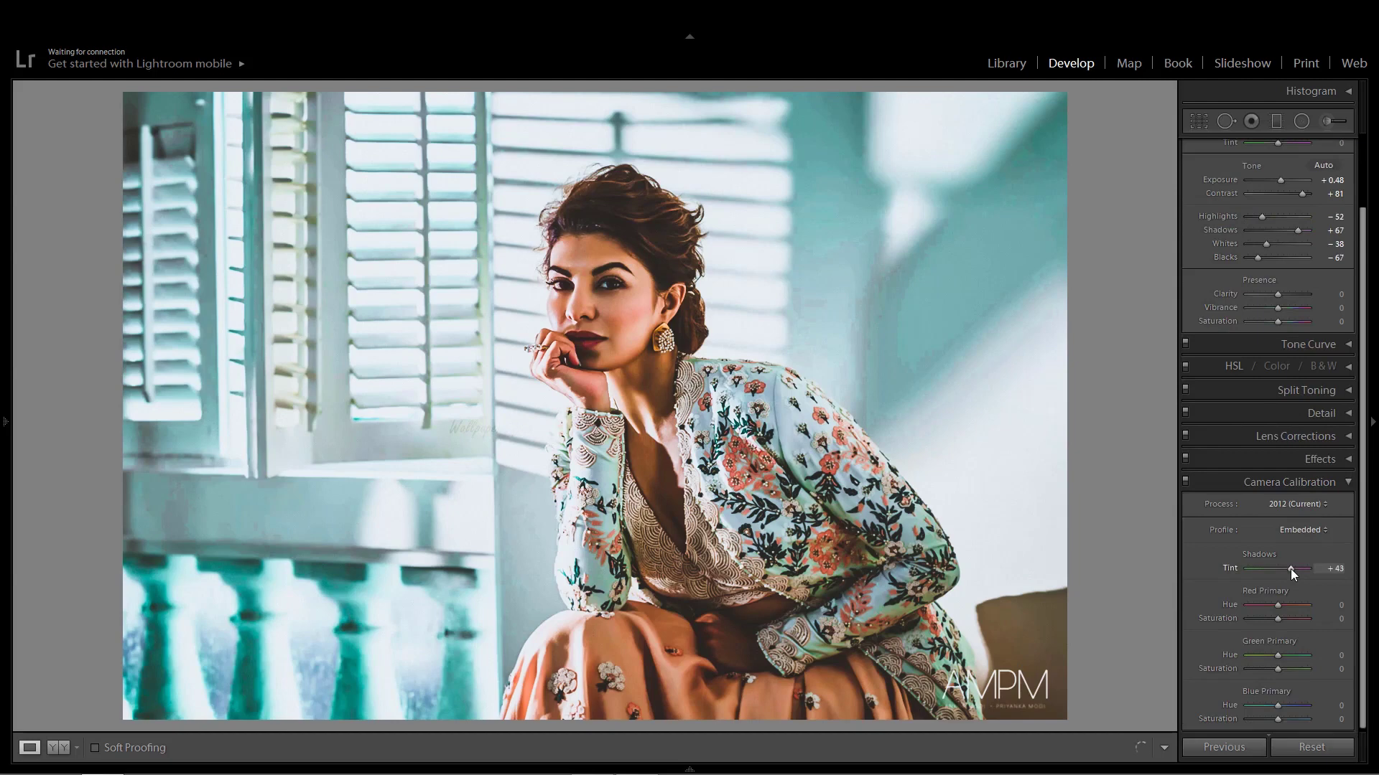
{"action": "left_click", "coordinate": [1262, 707]}
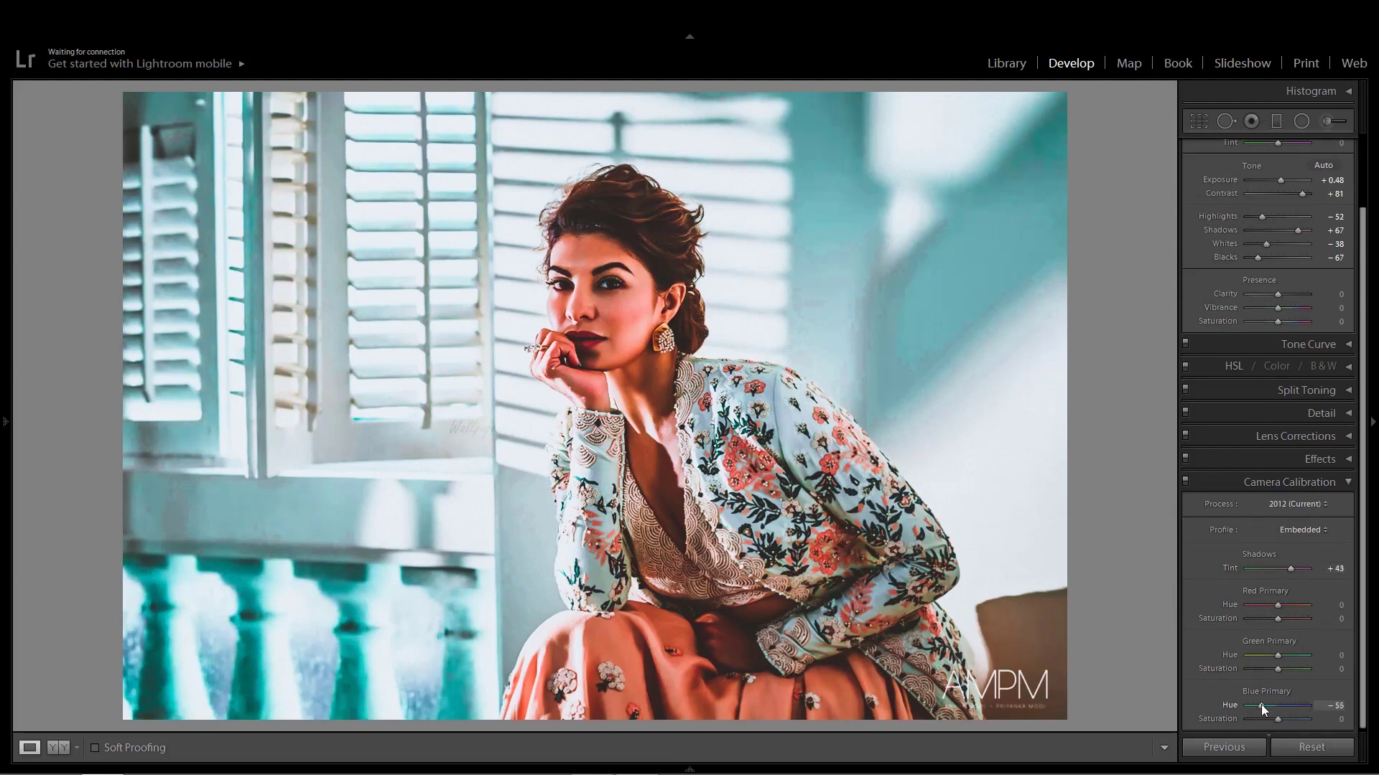
{"action": "left_click_drag", "start_coordinate": [1269, 718], "coordinate": [1265, 718]}
{"action": "left_click", "coordinate": [1285, 656]}
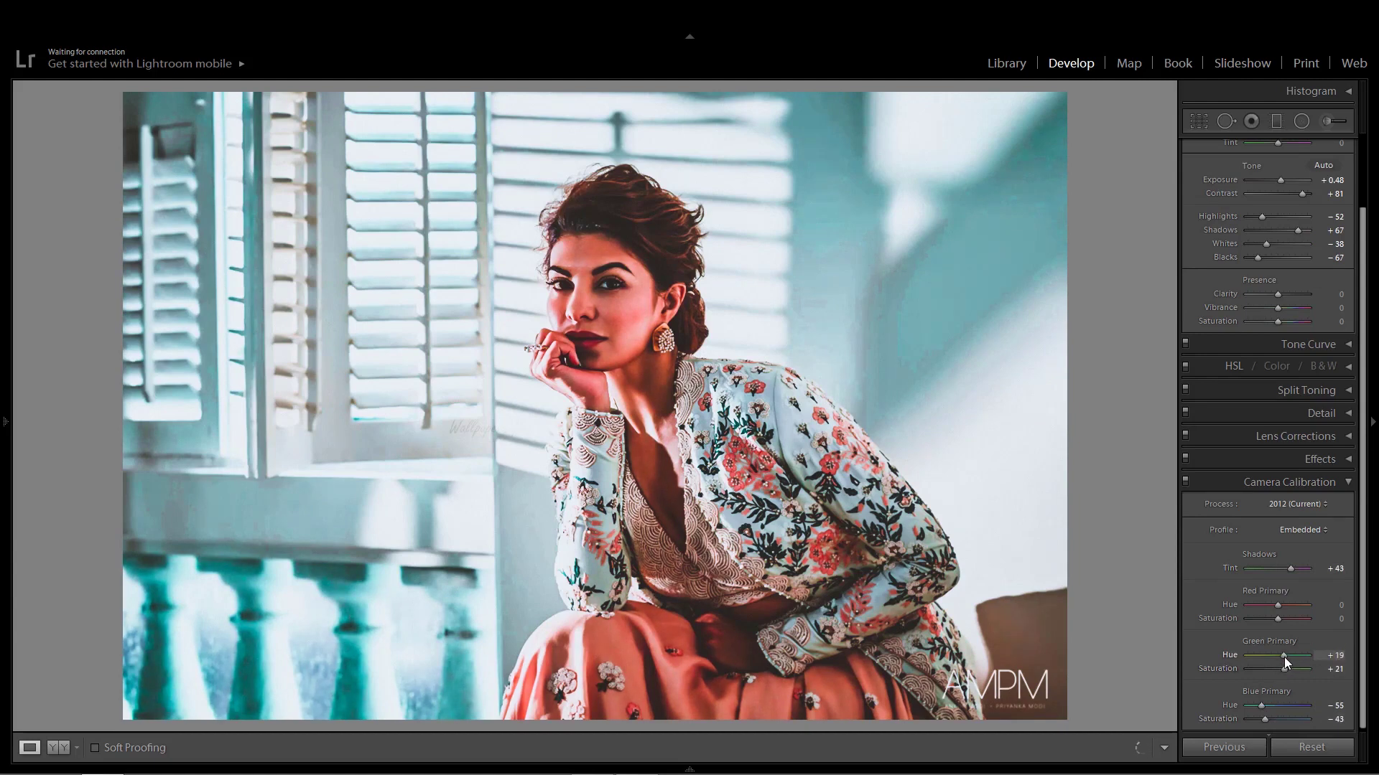
{"action": "key", "text": "Down"}
{"action": "key", "text": "Down"}
{"action": "left_click", "coordinate": [1276, 618]}
{"action": "left_click_drag", "start_coordinate": [1276, 606], "coordinate": [1281, 606]}
- Enter white balance values Temp -2 and Tint +5 after undoing a Temp drag
{"action": "left_click", "coordinate": [1226, 484]}
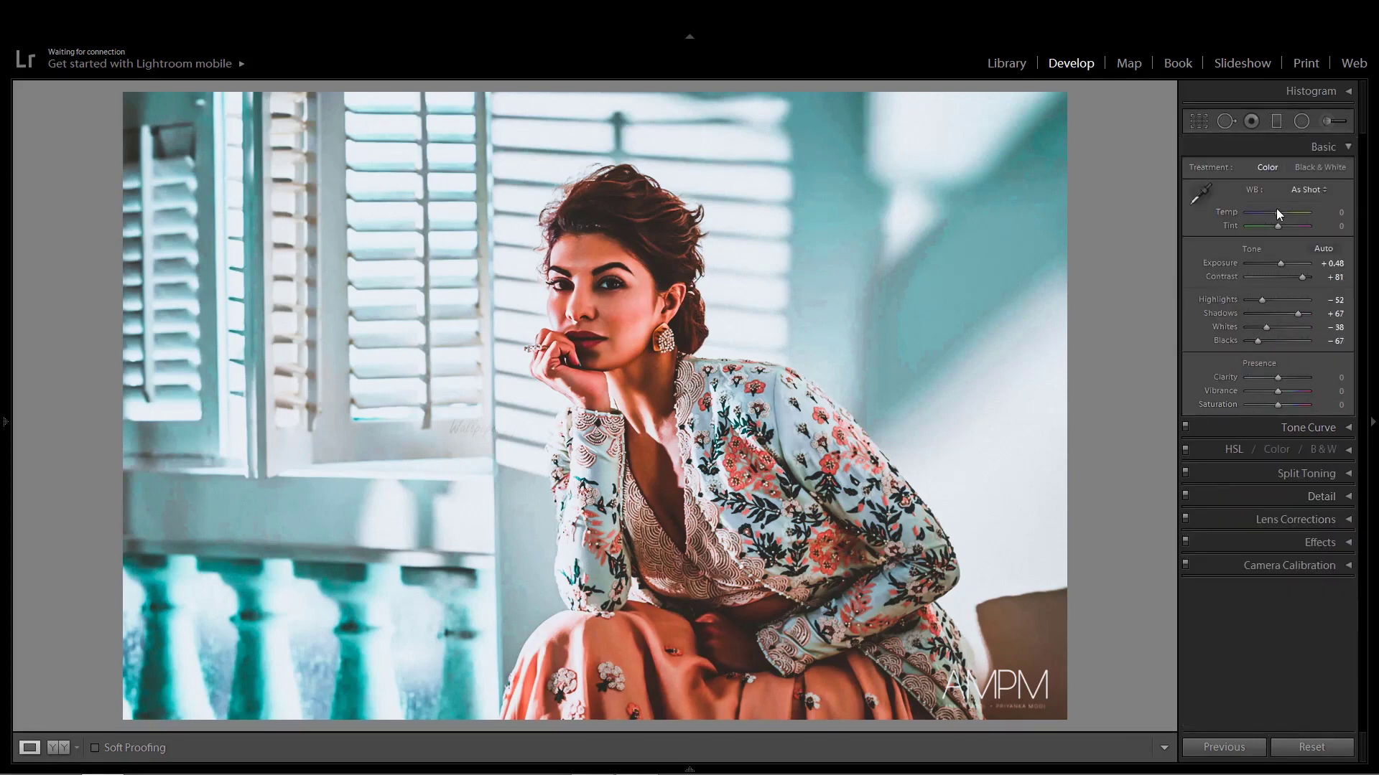
{"action": "left_click_drag", "start_coordinate": [1276, 213], "coordinate": [1272, 213]}
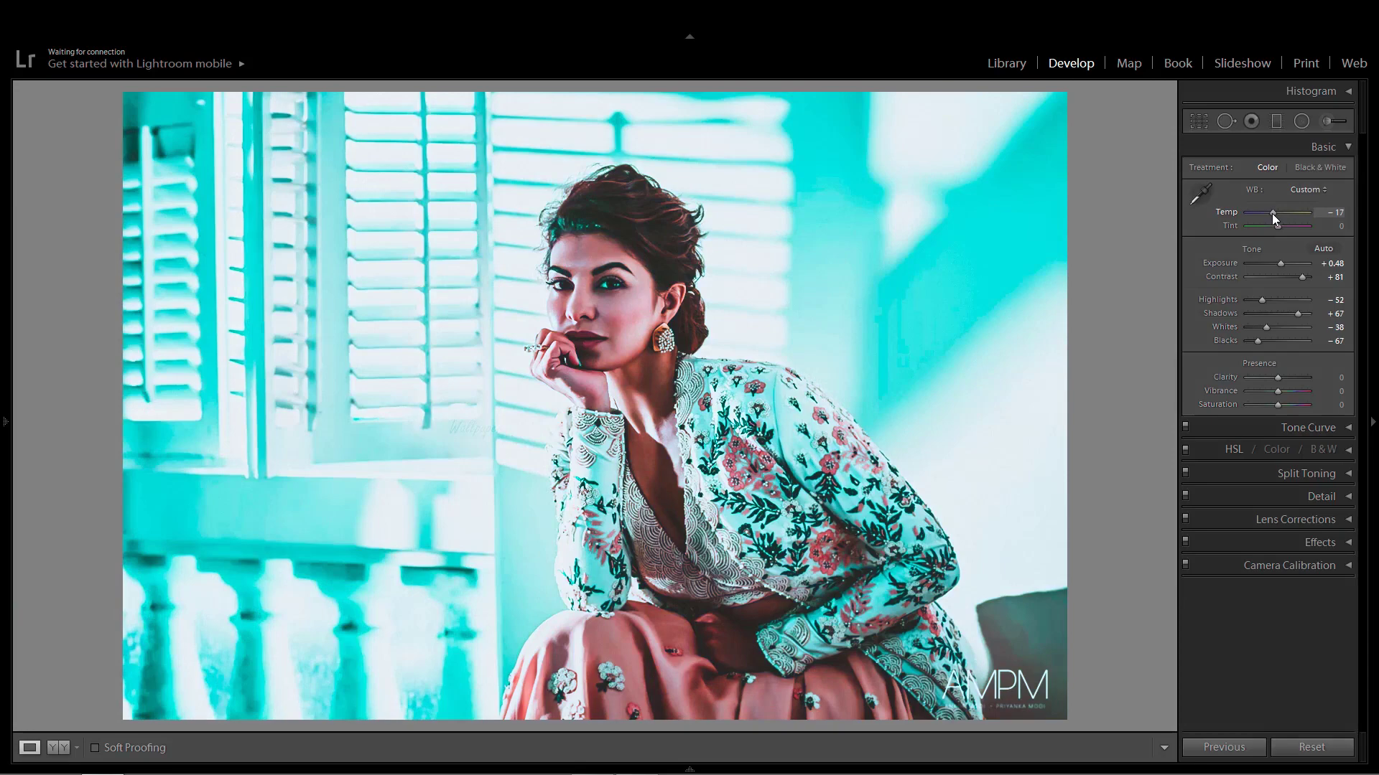
{"action": "key", "text": "ctrl+z"}
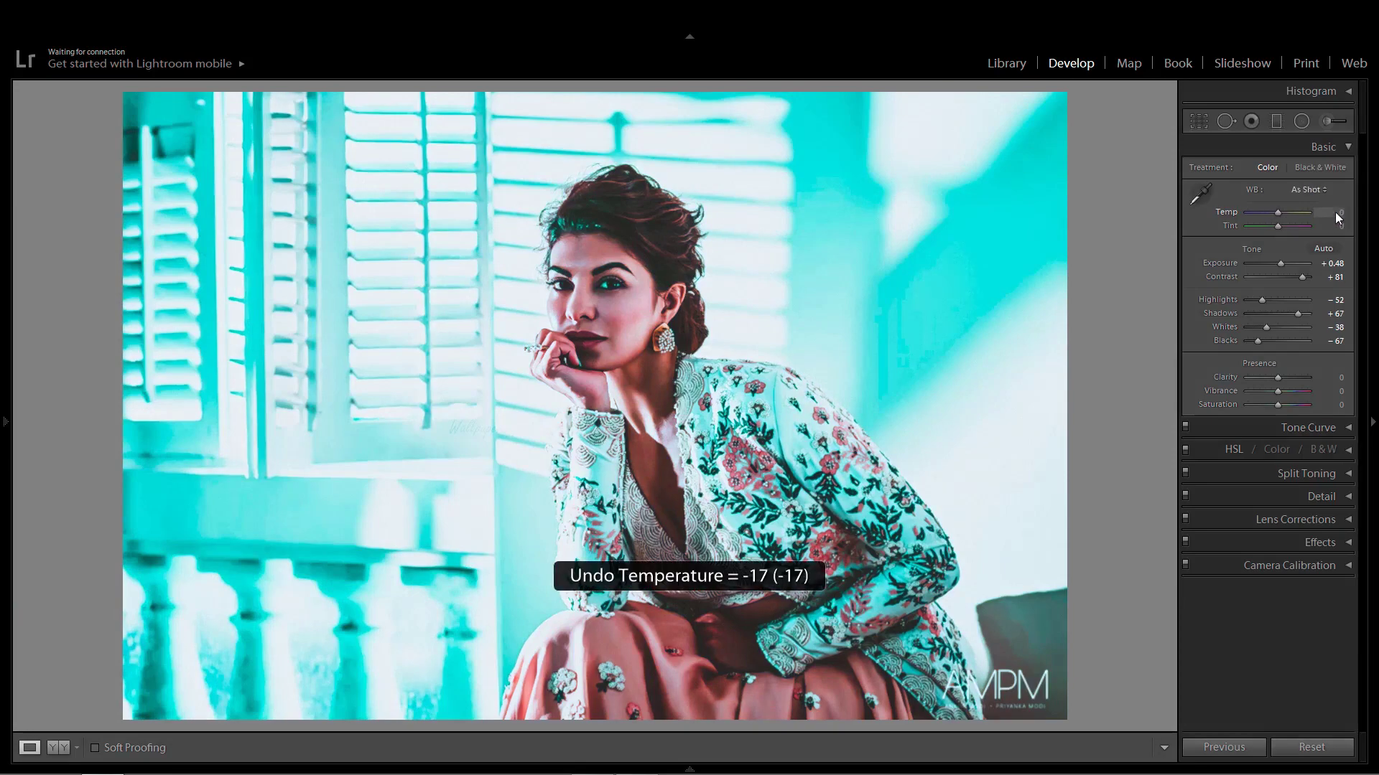
{"action": "left_click", "coordinate": [1334, 212]}
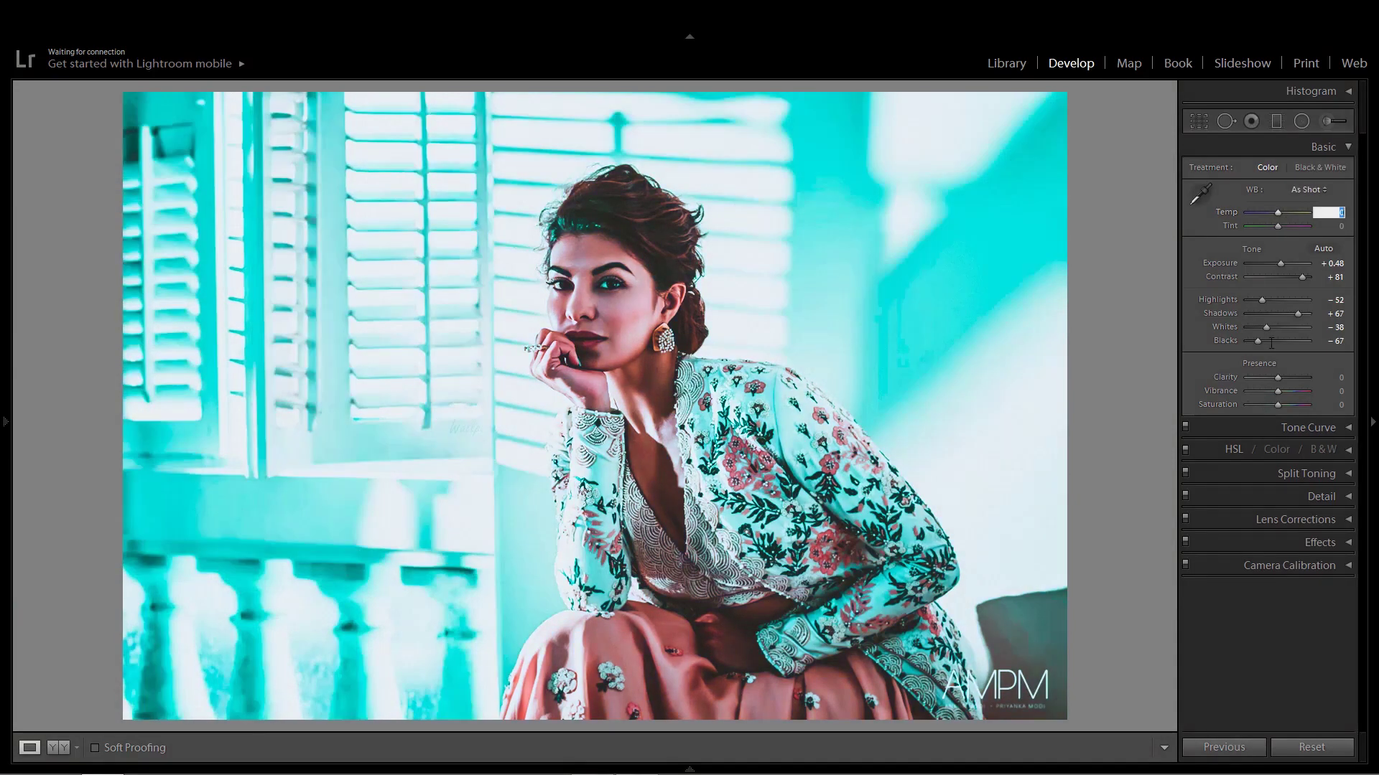
{"action": "type", "text": "-2"}
{"action": "key", "text": "Return"}
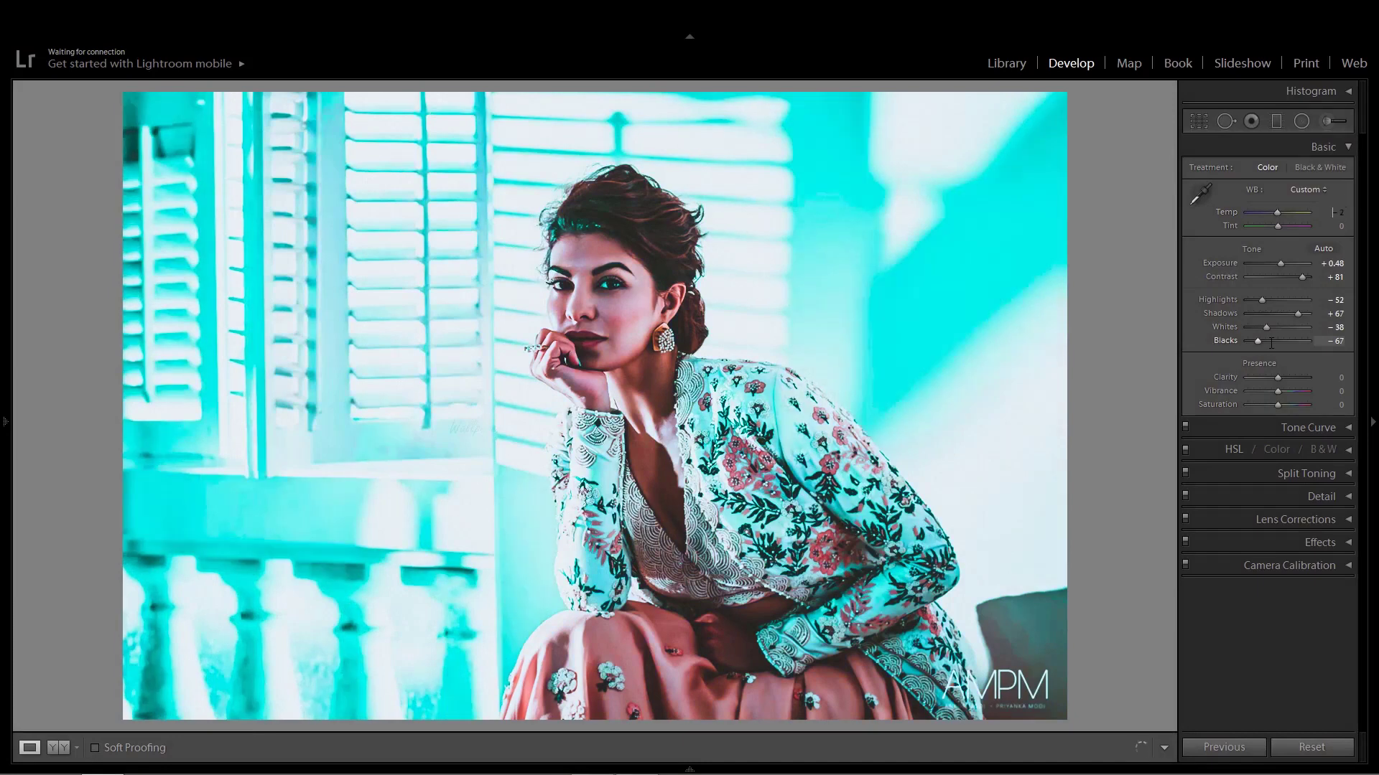
{"action": "left_click", "coordinate": [1328, 226]}
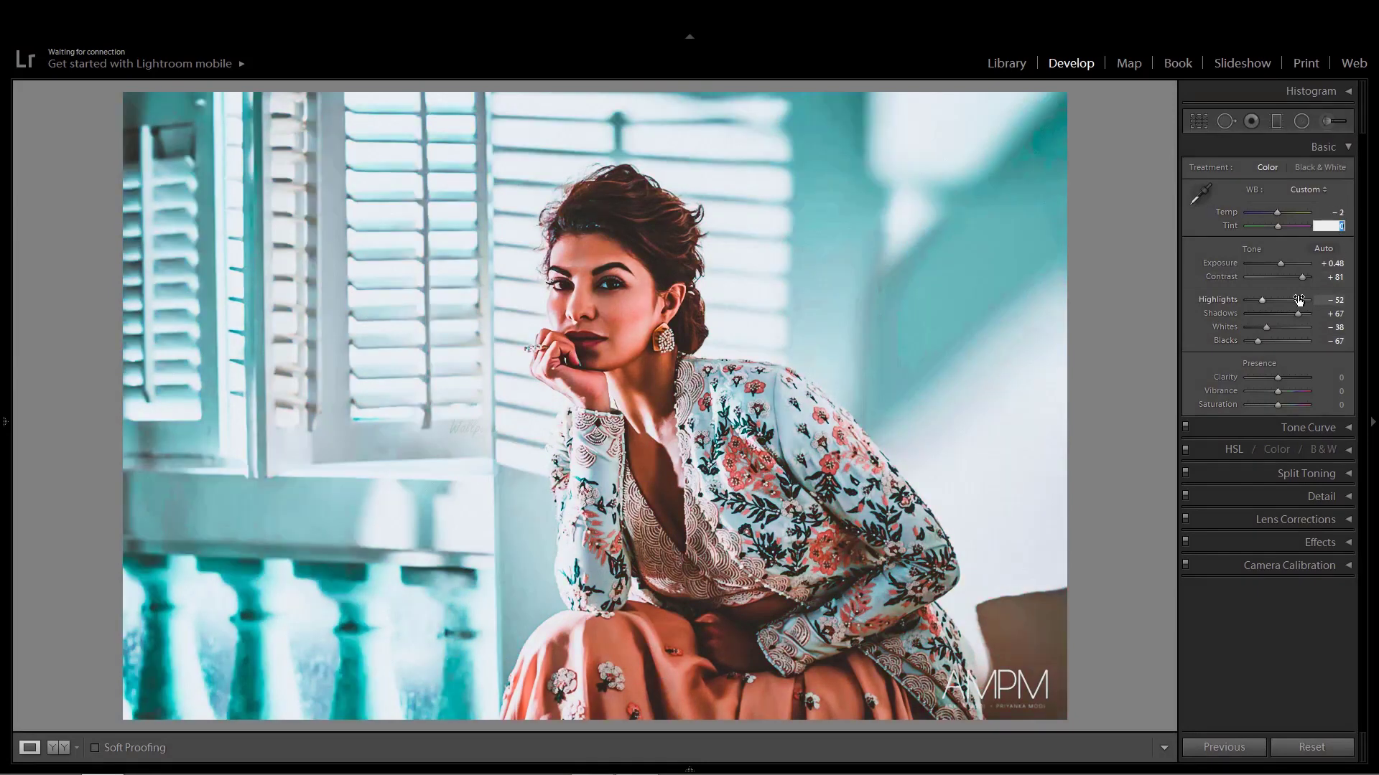
{"action": "type", "text": "5"}
{"action": "key", "text": "Return"}
- In HSL, set Orange saturation to -36 and Orange luminance to +22 to soften skin
{"action": "left_click", "coordinate": [1234, 450]}
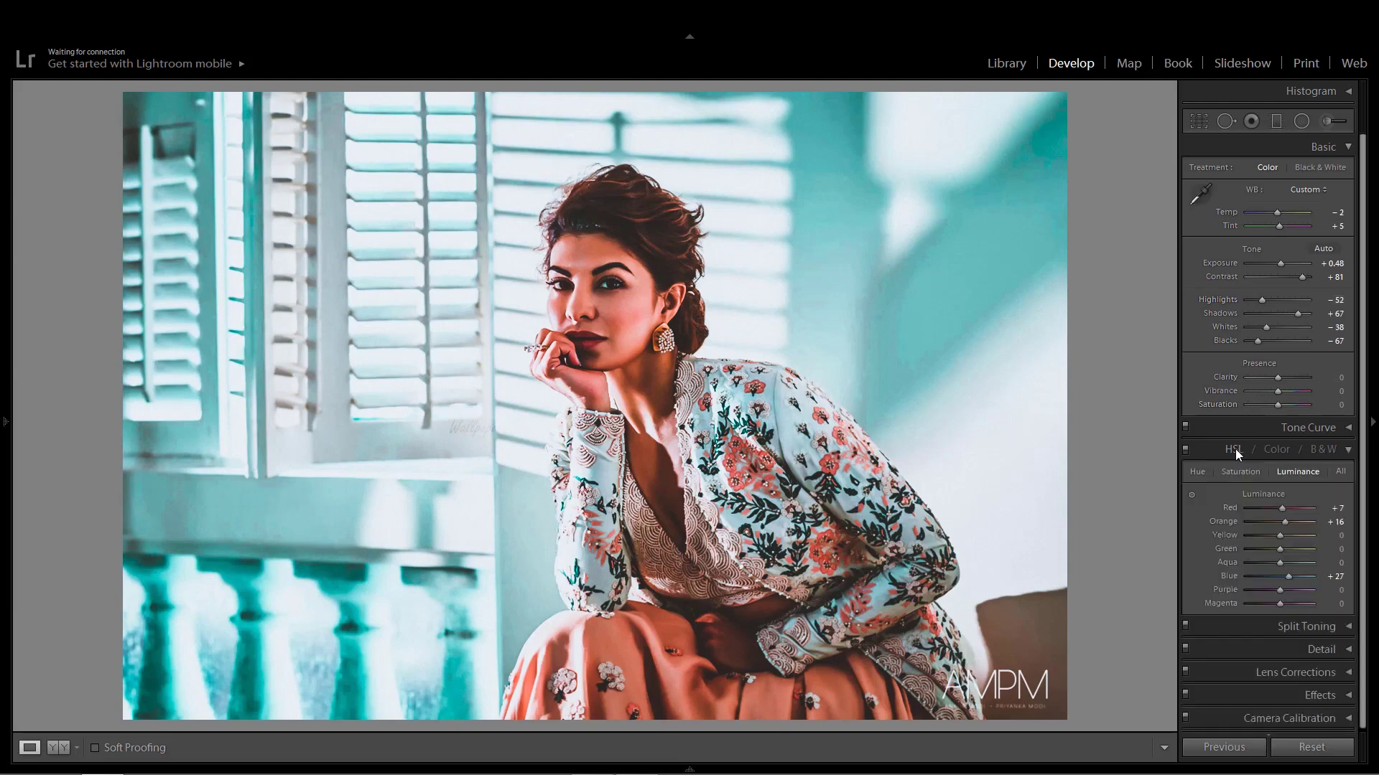
{"action": "left_click", "coordinate": [1240, 472]}
{"action": "left_click_drag", "start_coordinate": [1280, 522], "coordinate": [1271, 523]}
{"action": "left_click_drag", "start_coordinate": [1270, 522], "coordinate": [1277, 522]}
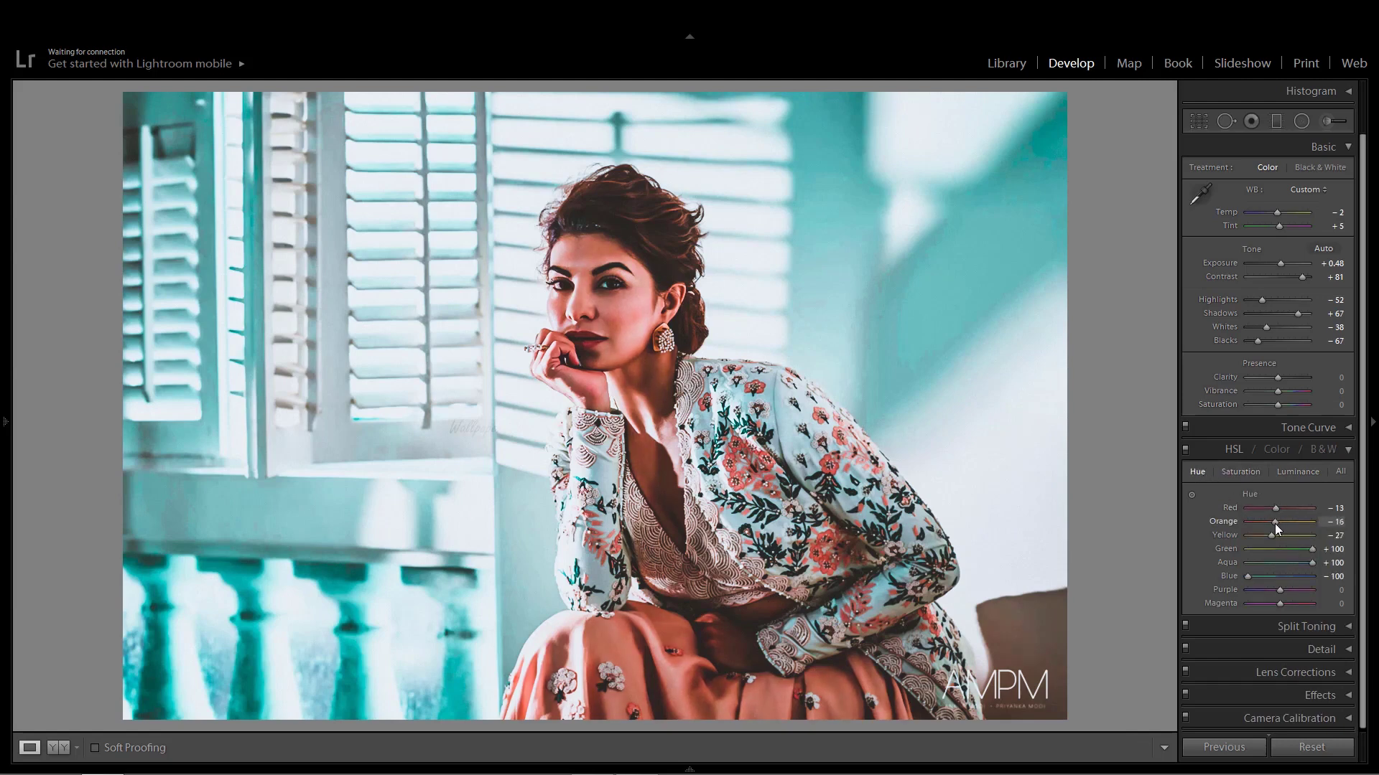
{"action": "left_click", "coordinate": [1298, 472]}
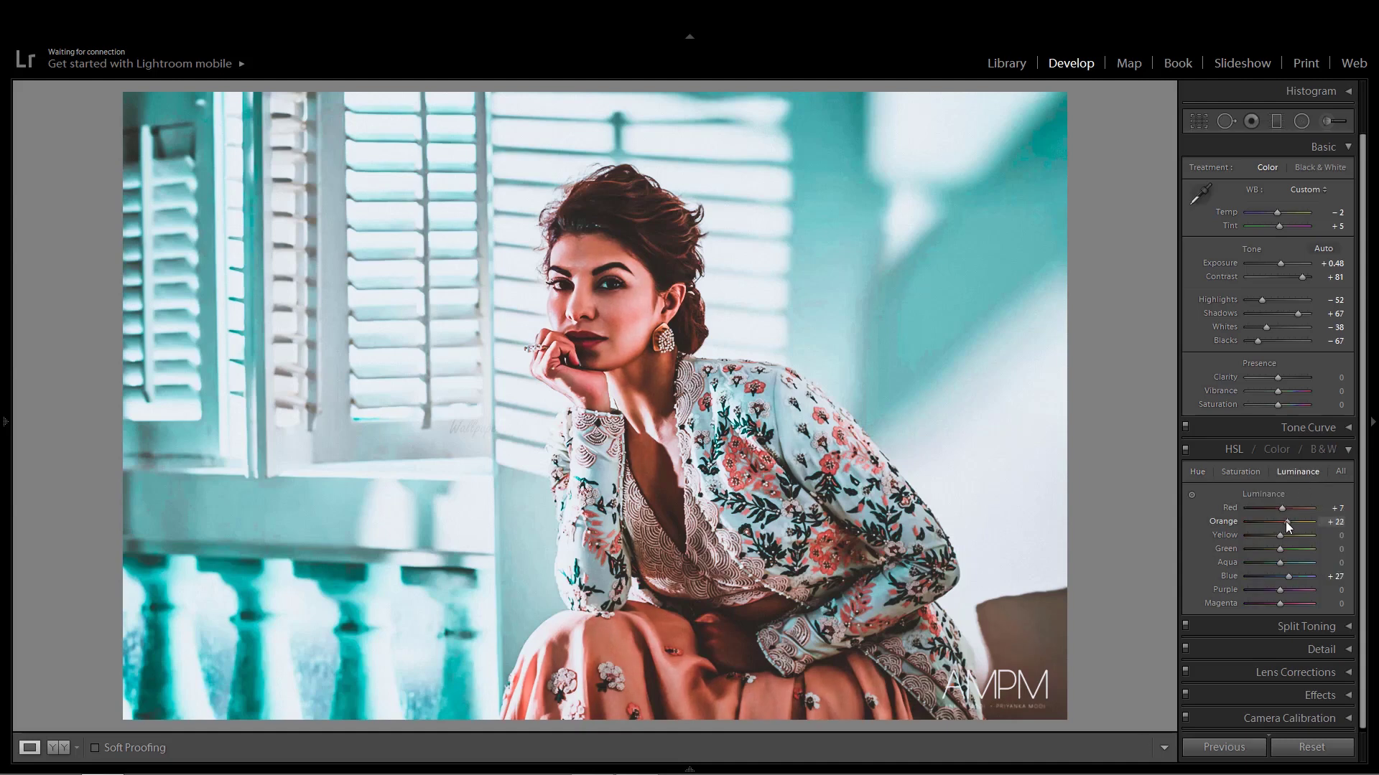
{"action": "left_click", "coordinate": [1220, 455]}
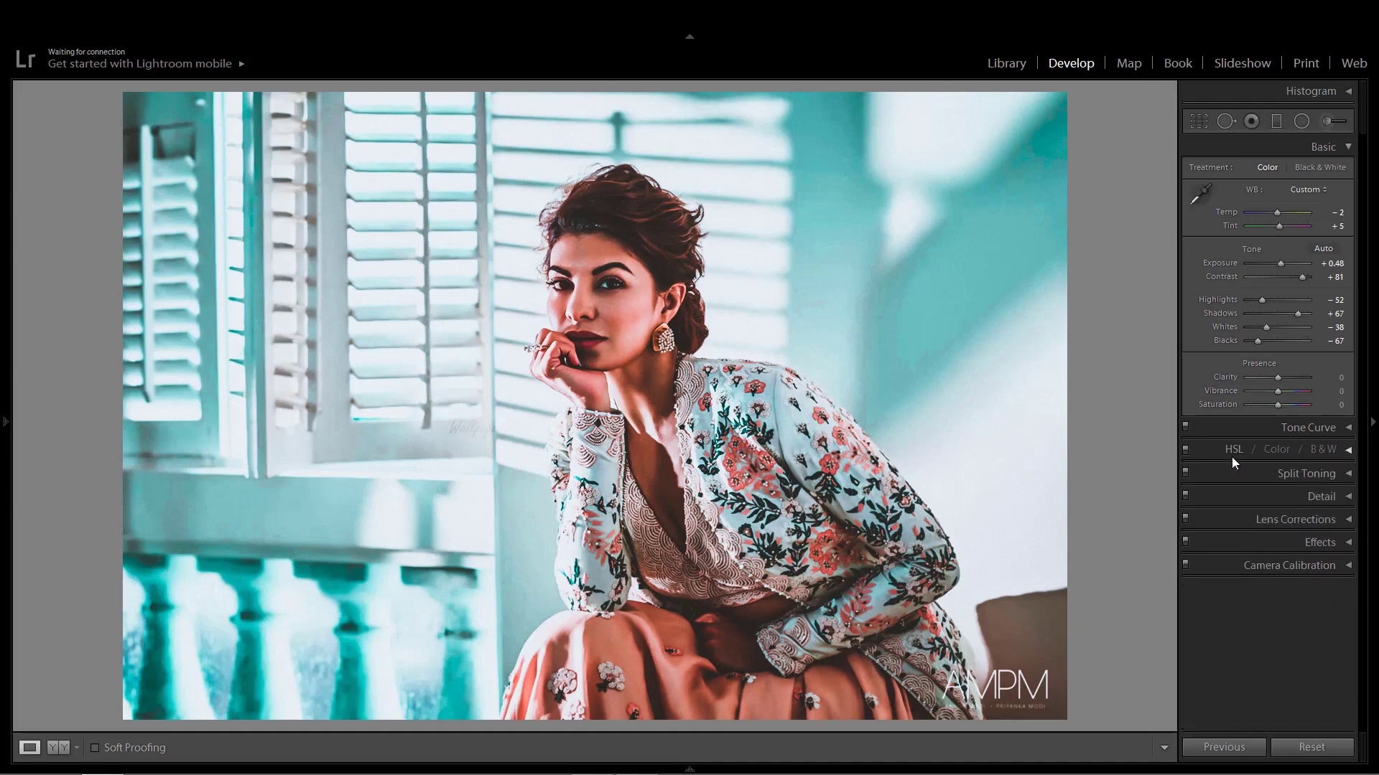
- Save all current develop settings as a new preset named 'Cinematic preset'
{"action": "left_click", "coordinate": [105, 32]}
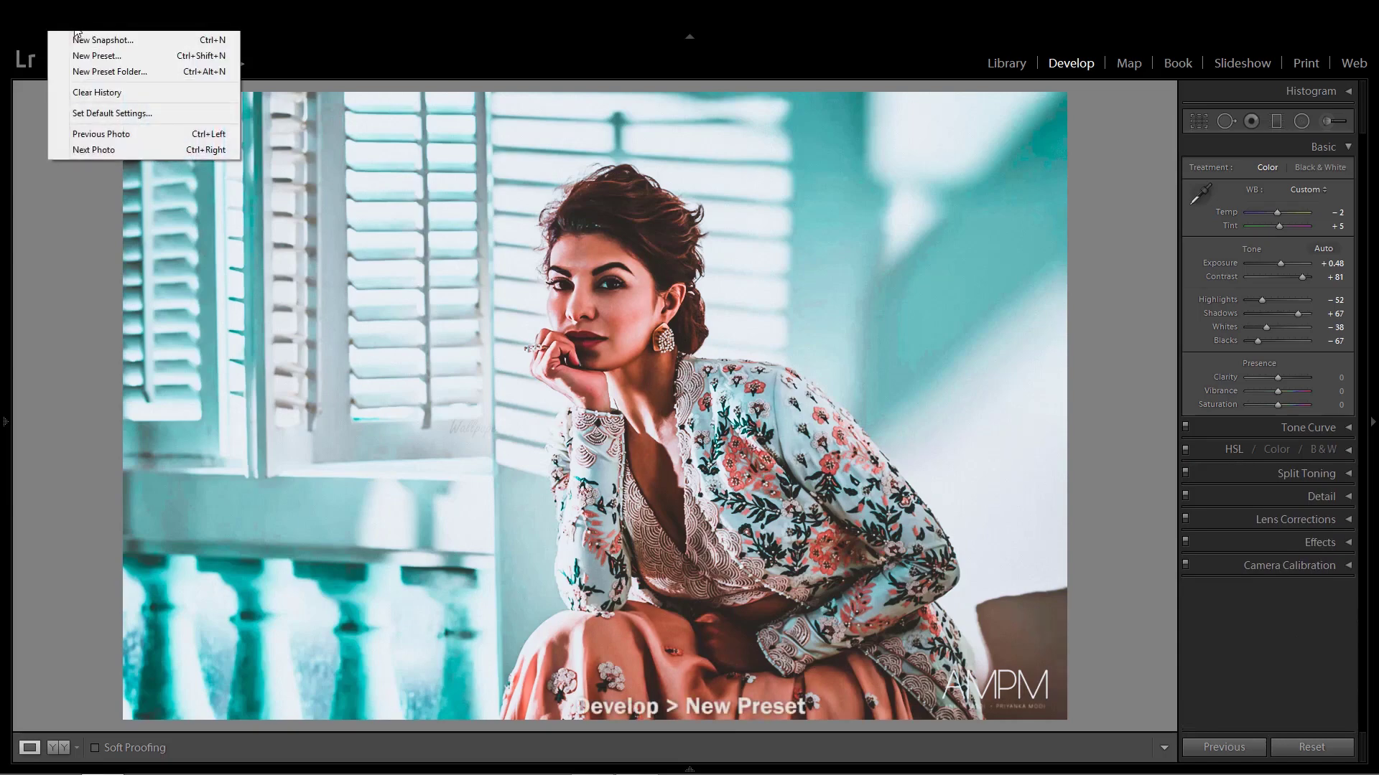
{"action": "left_click", "coordinate": [101, 55]}
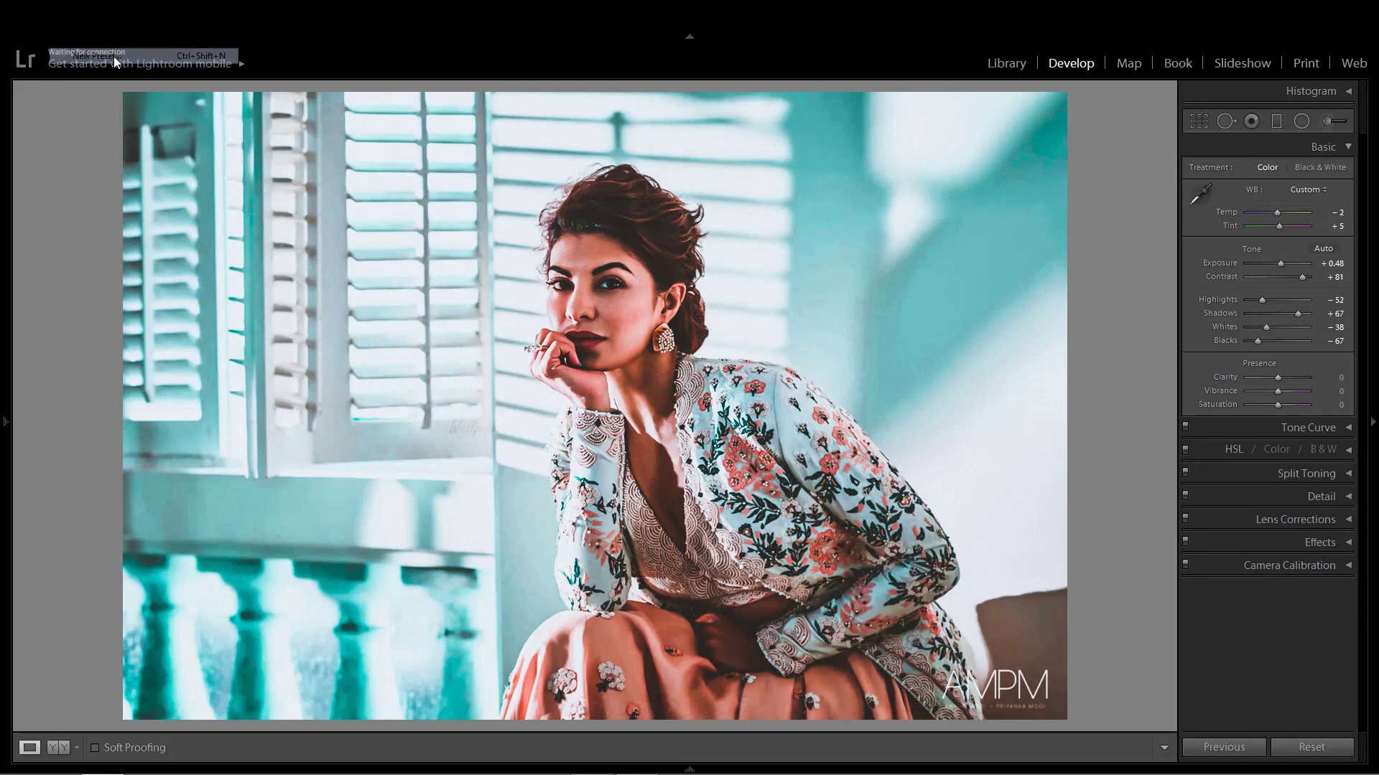
{"action": "type", "text": "C"}
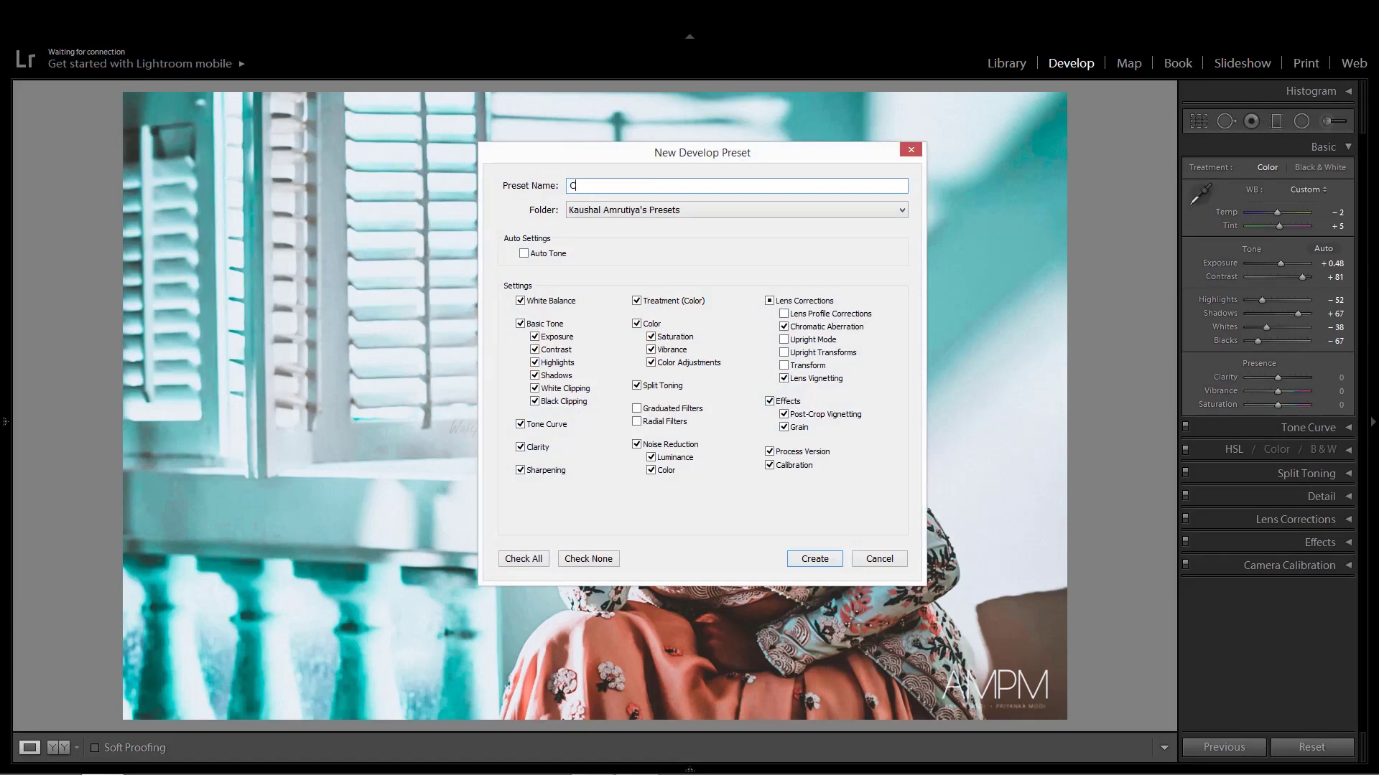
{"action": "type", "text": "inema"}
{"action": "type", "text": "tic preset"}
{"action": "left_click", "coordinate": [816, 559]}
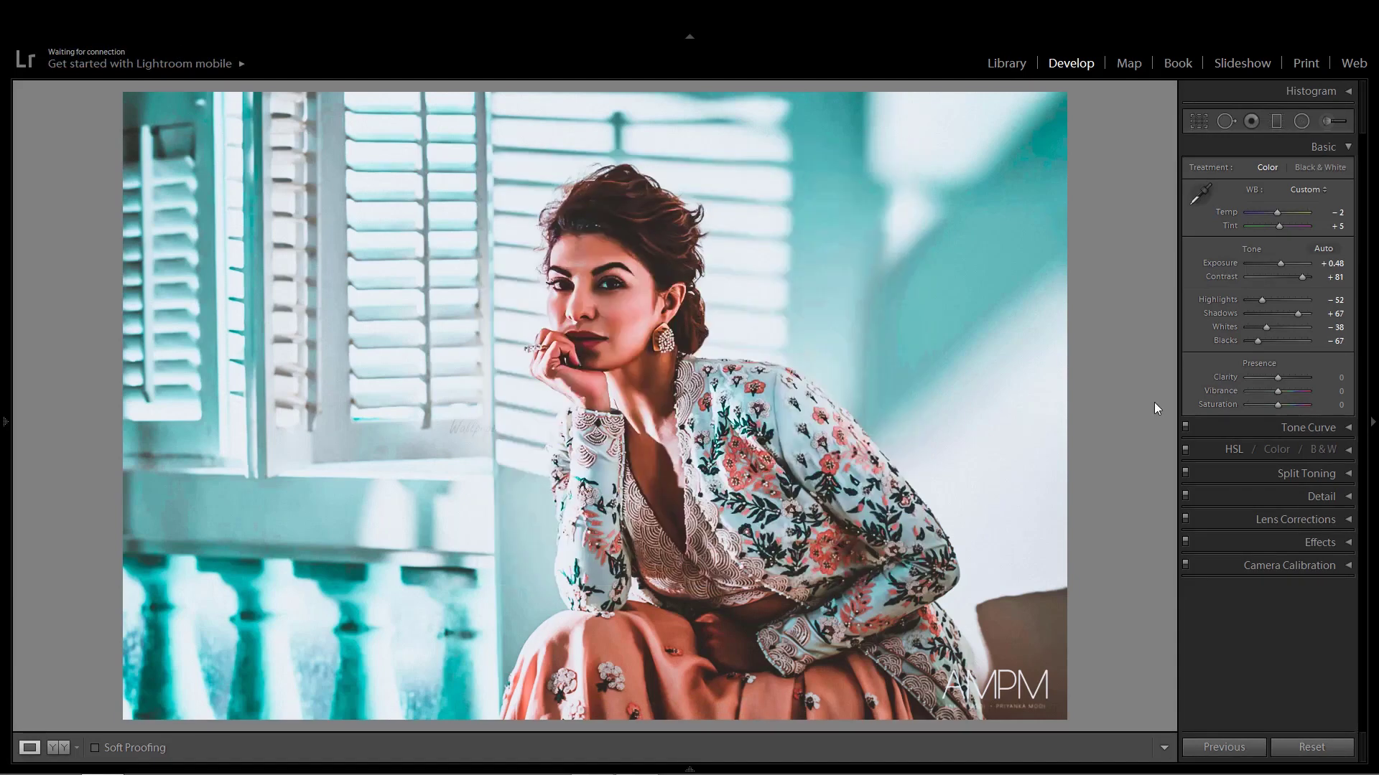
{"action": "key", "text": "backslash"}
{"action": "key", "text": "backslash"}
{"action": "key", "text": "backslash"}
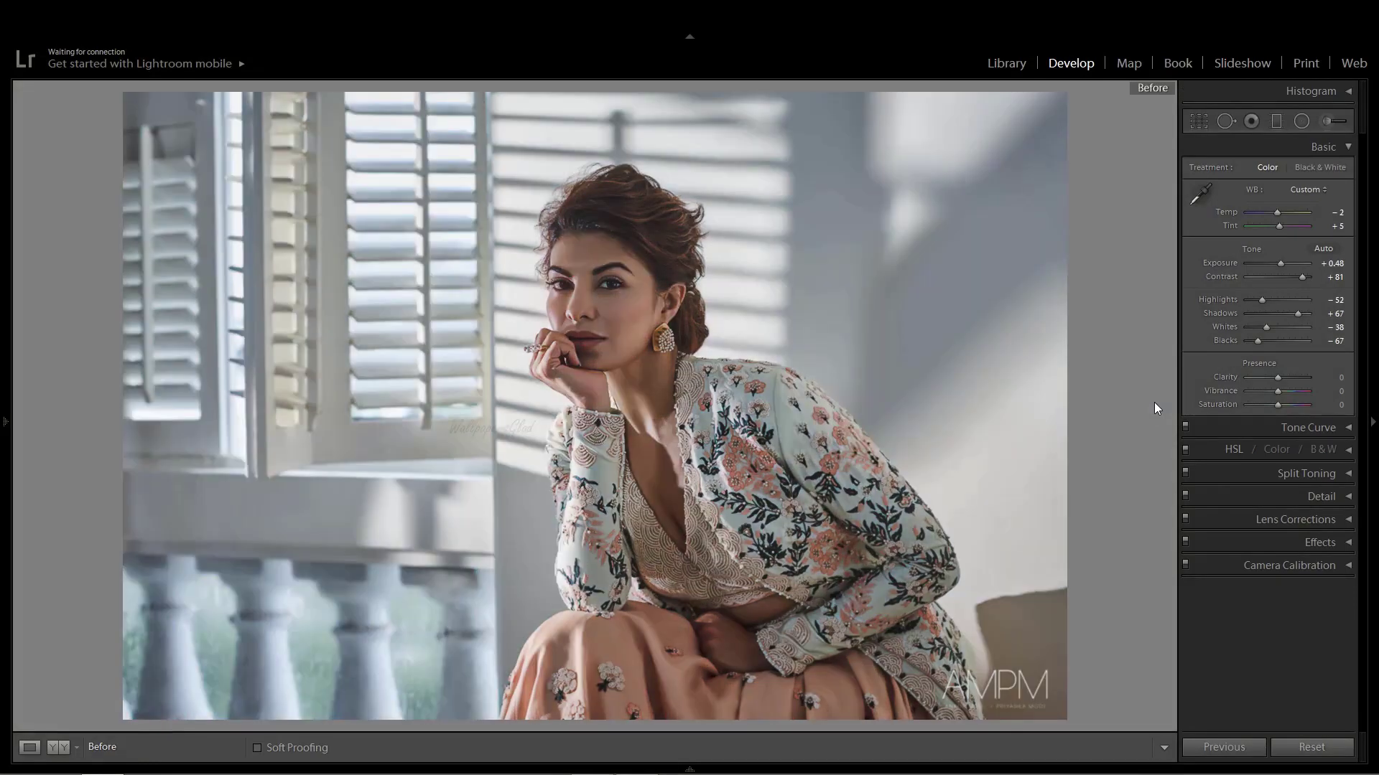
{"action": "key", "text": "backslash"}
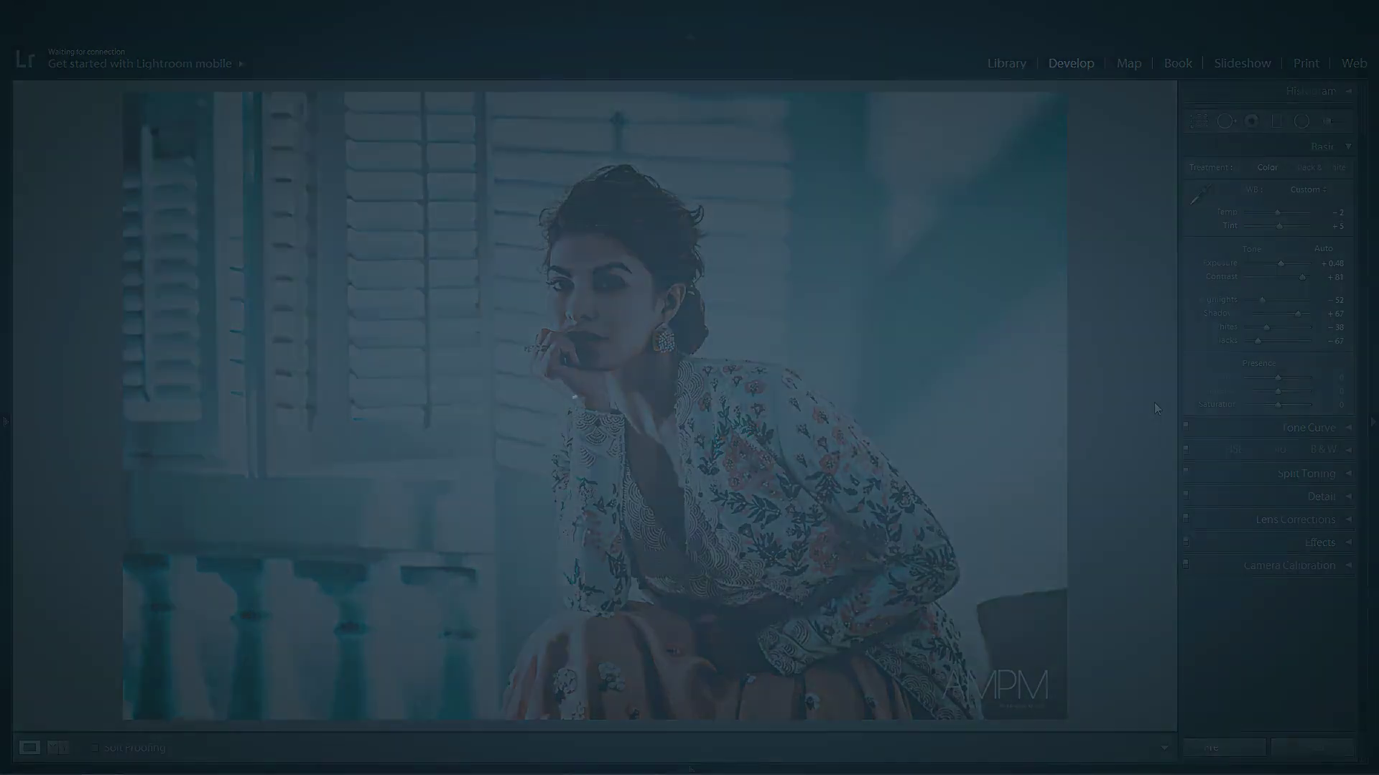